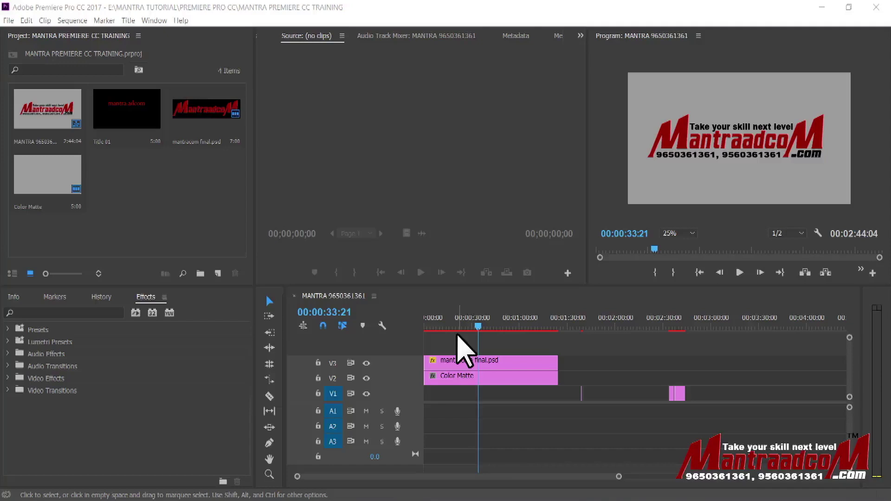
Look over the File menu's import options, then open the Media Browser panel from the Window menu.
click(9, 20)
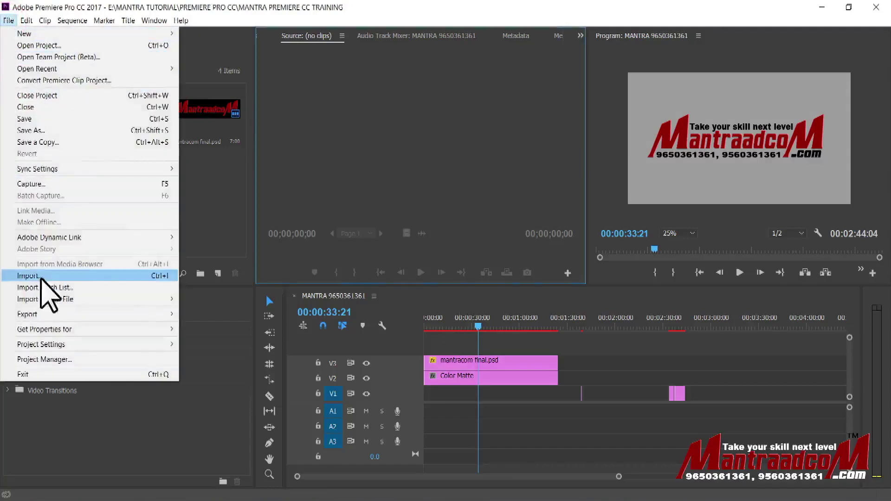
mouse_move(137, 300)
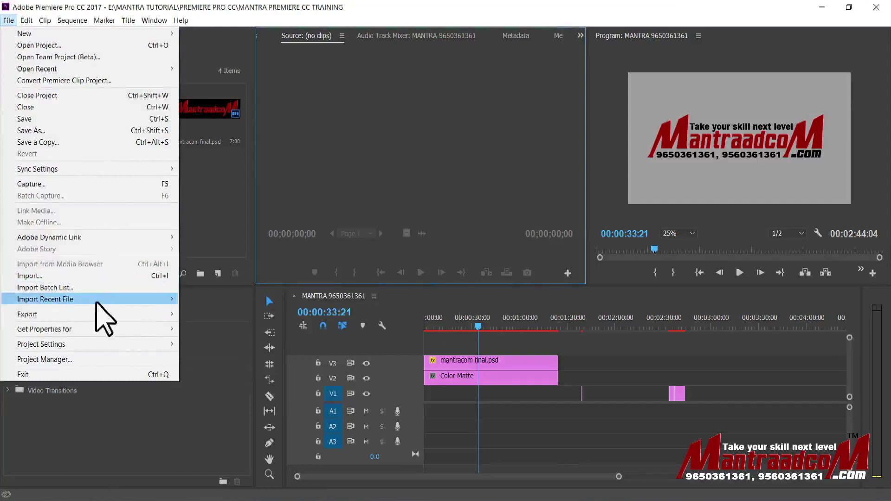
mouse_move(108, 303)
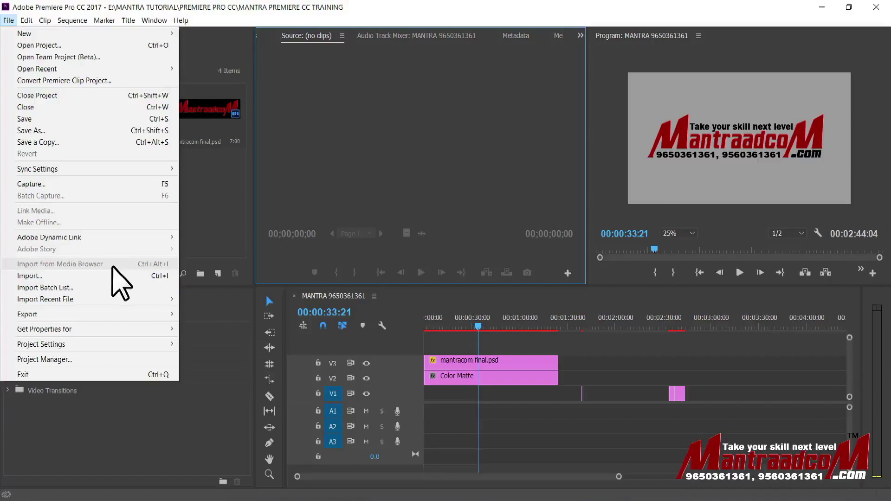
click(337, 99)
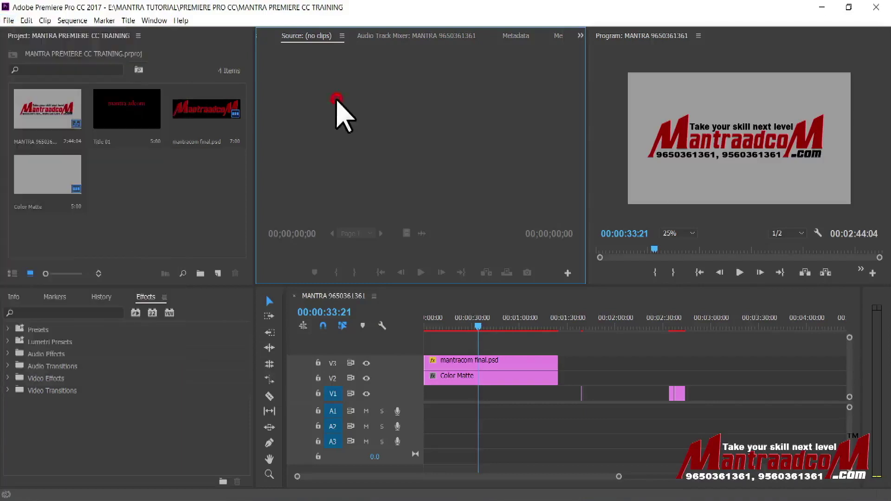
key(alt+w)
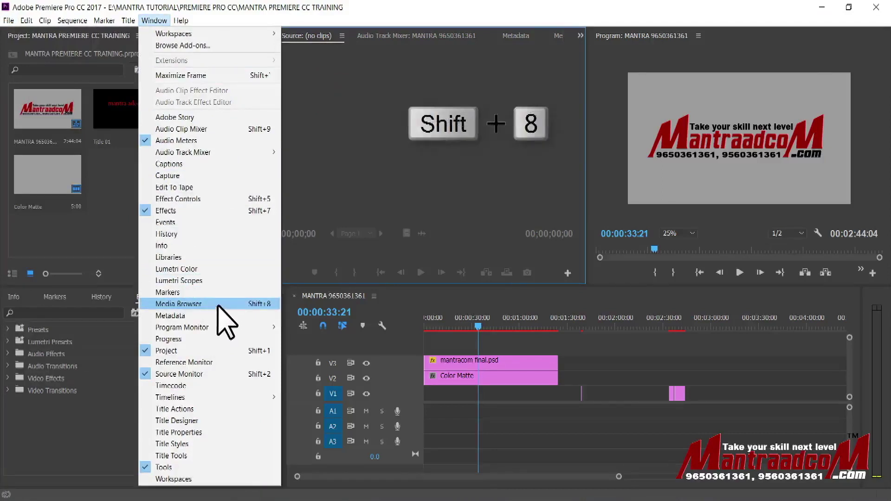
click(217, 305)
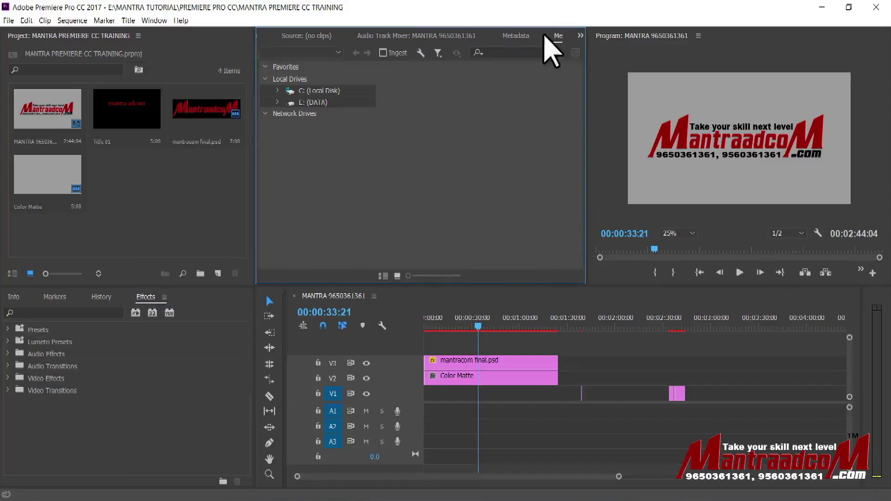
Dock the Media Browser beside Source and browse E: (DATA) > FOOTAGE subfolders like IMAGE SEQUENCE and Mantra logo.
mouse_move(558, 37)
mouse_down()
mouse_move(303, 41)
mouse_move(325, 42)
mouse_up()
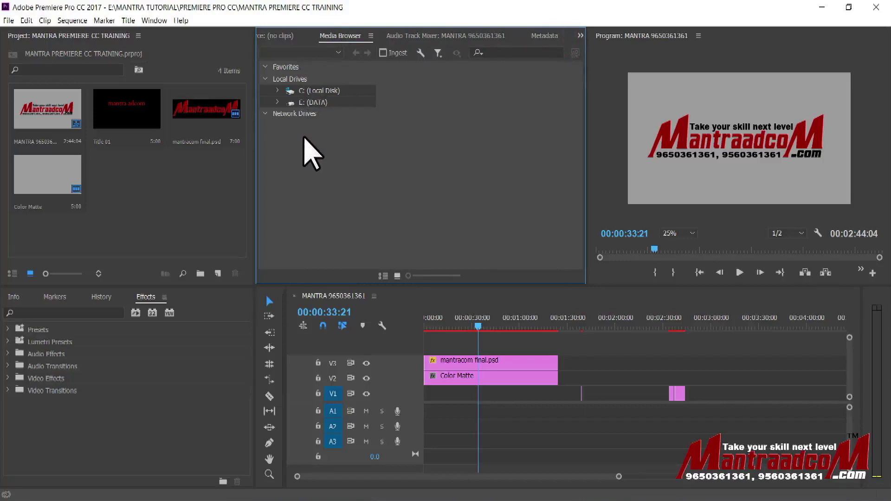
click(278, 103)
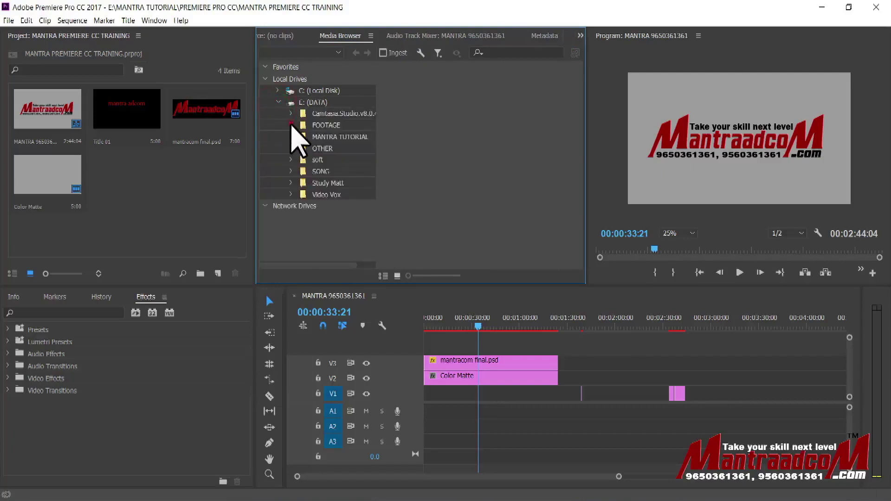
click(291, 125)
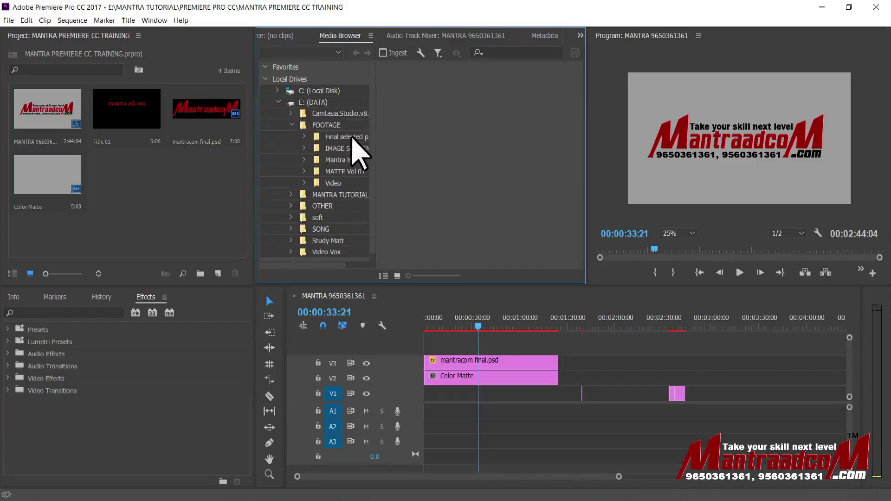
click(304, 137)
click(333, 149)
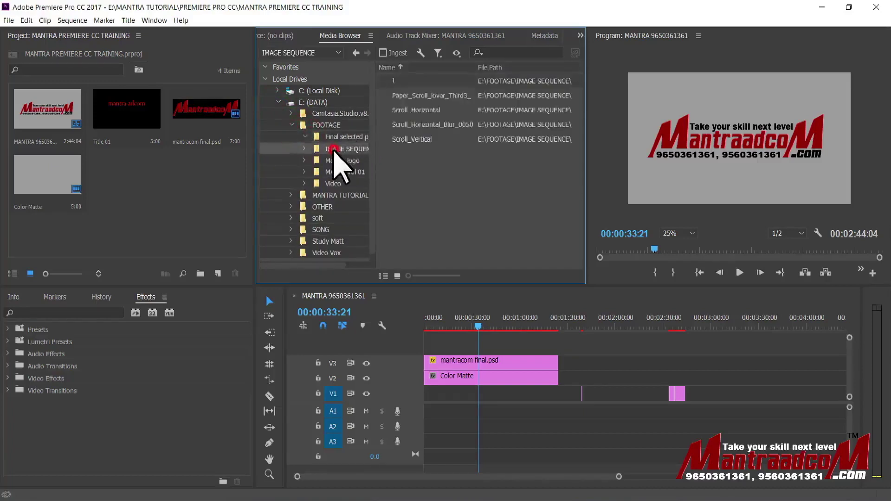
click(340, 161)
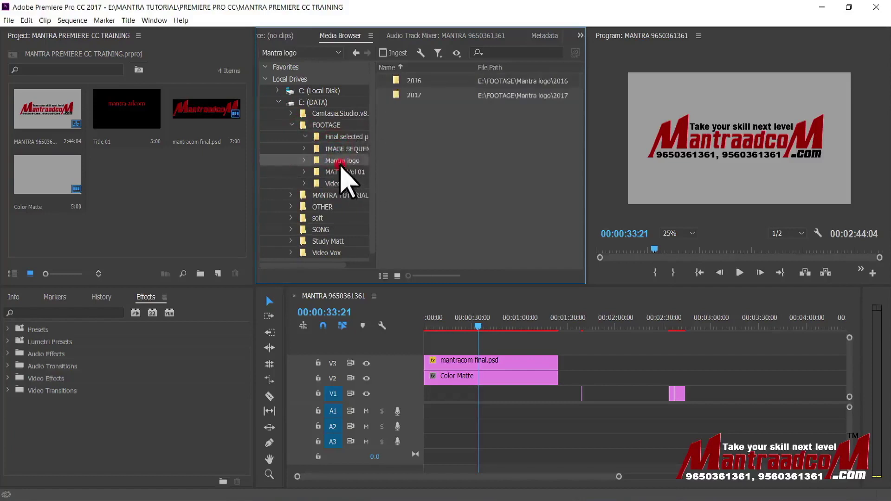
double_click(399, 95)
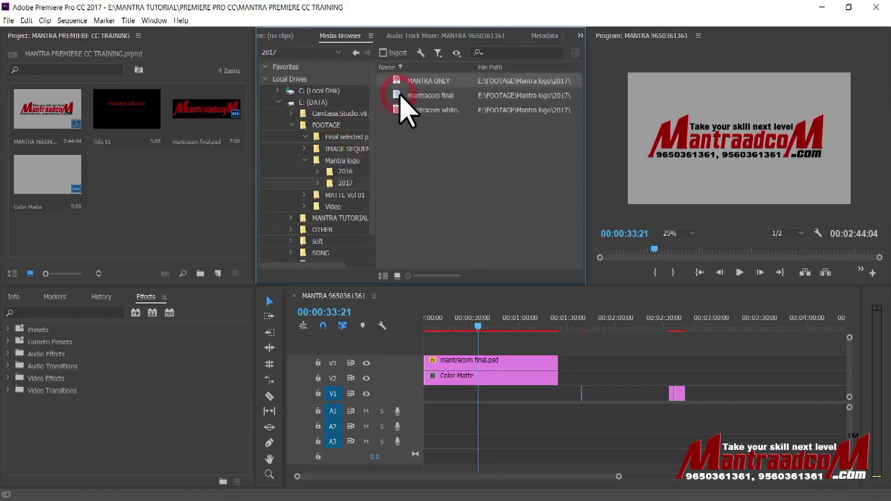
click(408, 97)
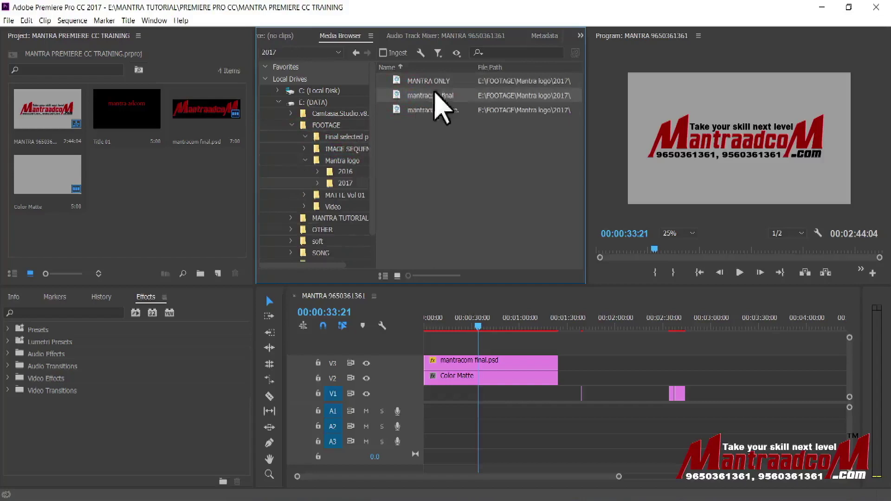
Switch to Icon View, open the FOOTAGE > Video folder and widen the Media Browser.
click(398, 276)
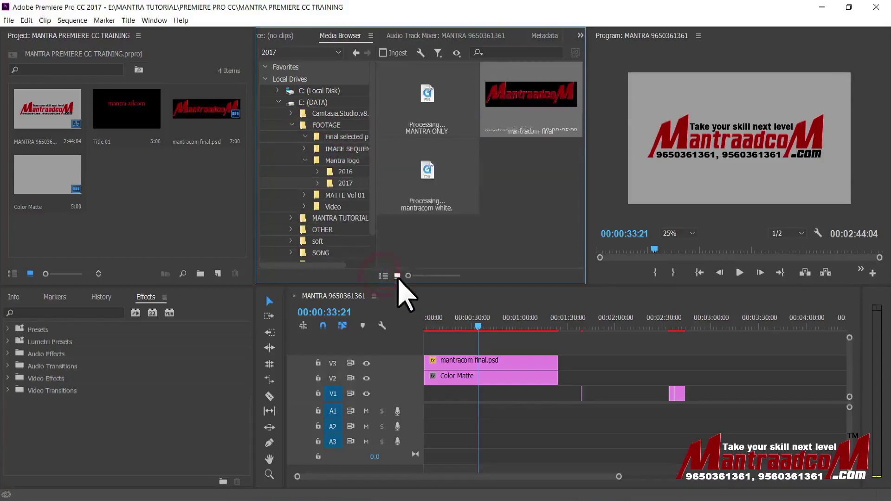
click(332, 206)
click(304, 206)
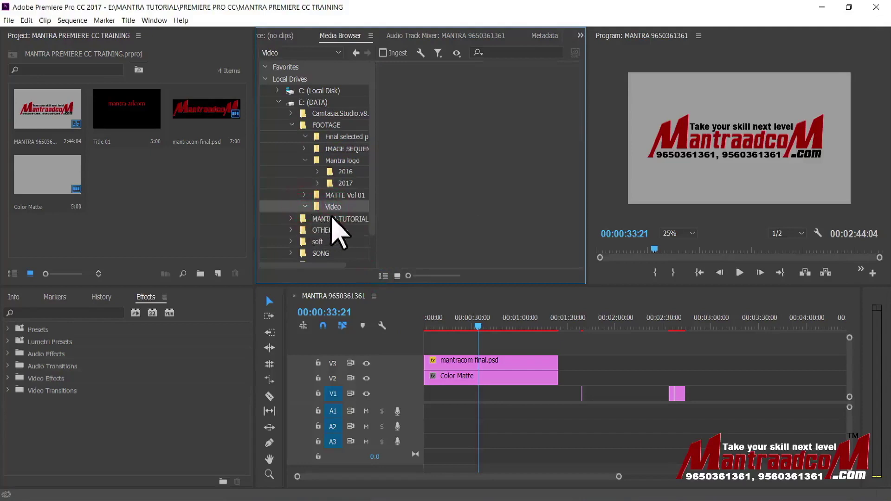
mouse_move(376, 238)
mouse_down()
mouse_move(426, 190)
mouse_move(383, 188)
mouse_up()
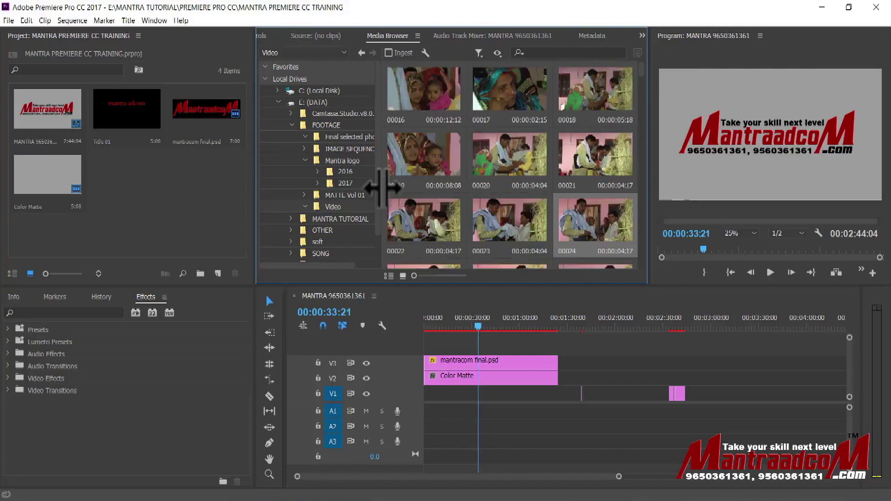
Resize the thumbnails into a three-column grid, select clip 00016 and collapse the FOOTAGE folder.
key(shift+f)
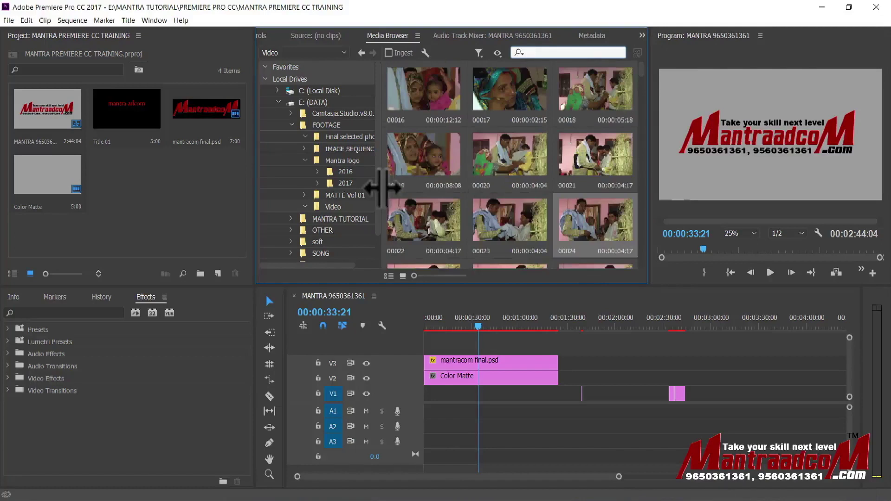
key(shift+bracketright)
key(shift+bracketright)
key(shift+bracketright)
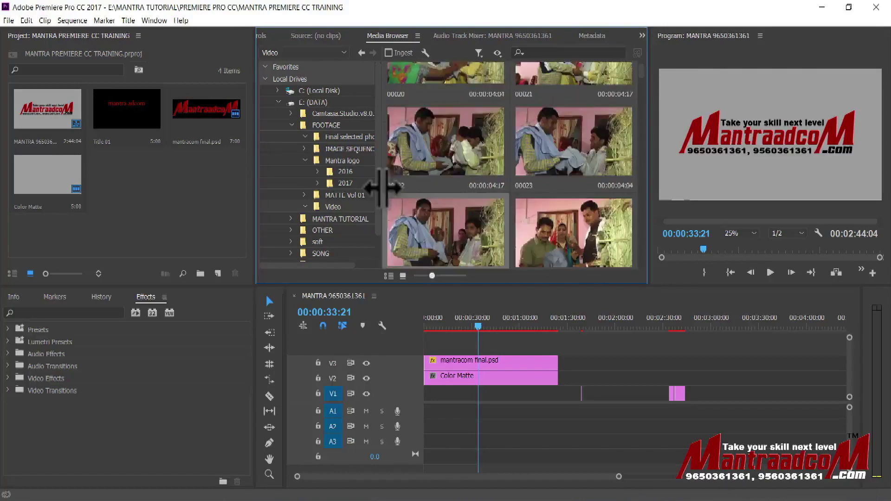
key(shift+bracketright)
key(shift+bracketright)
key(shift+bracketright)
key(shift+bracketleft)
key(shift+bracketleft)
key(shift+bracketleft)
key(shift+bracketleft)
key(shift+bracketleft)
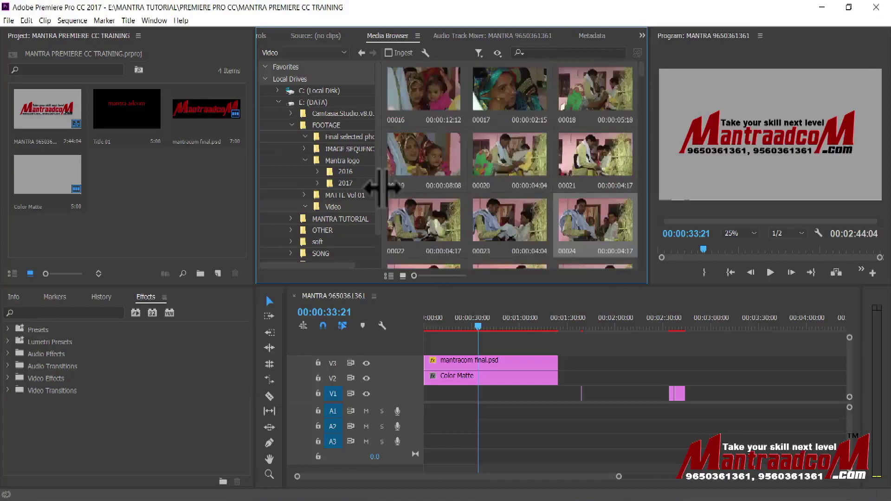
key(Home)
key(Left)
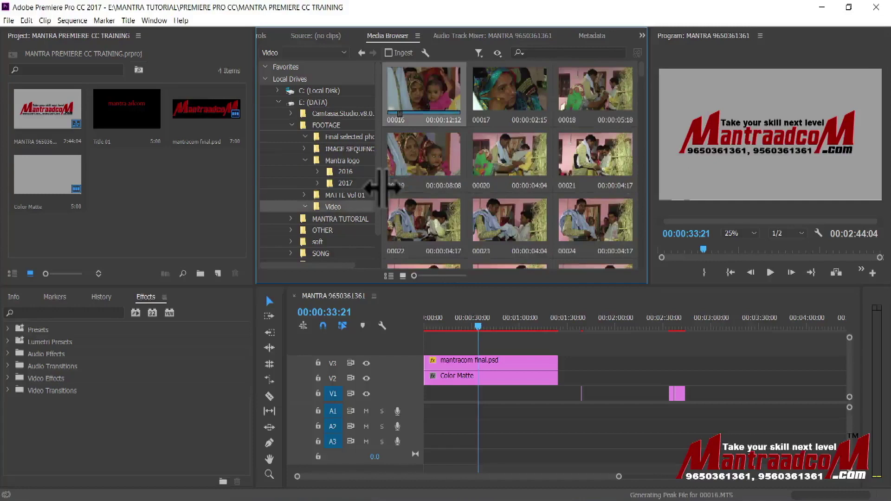
key(Left)
key(Left)
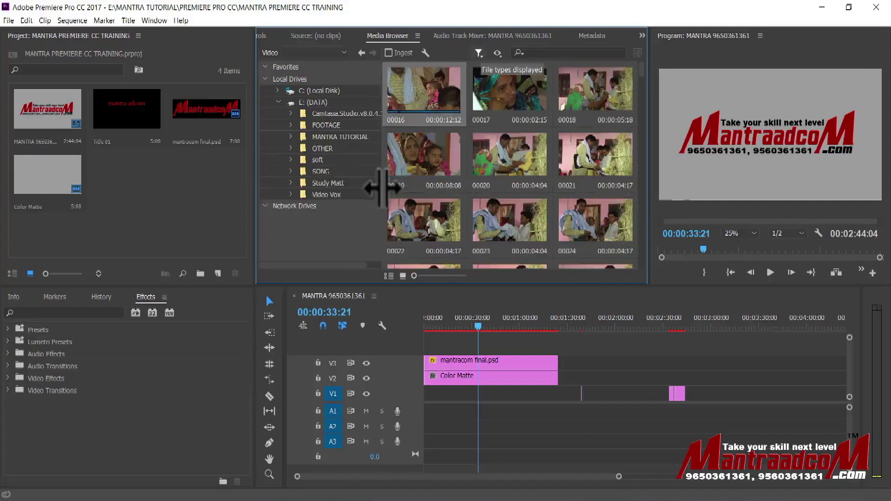
Inspect the file-type and directory-format dropdowns unchanged, then move the selection to clip 00020.
click(478, 52)
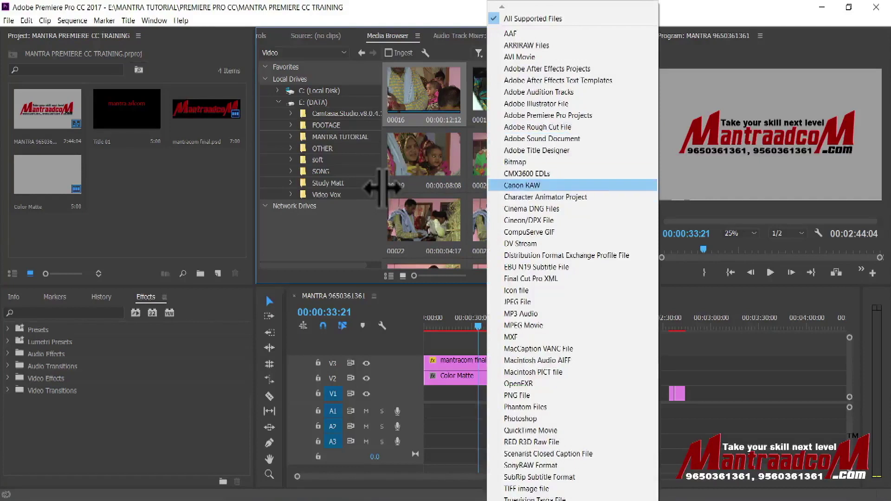
click(381, 187)
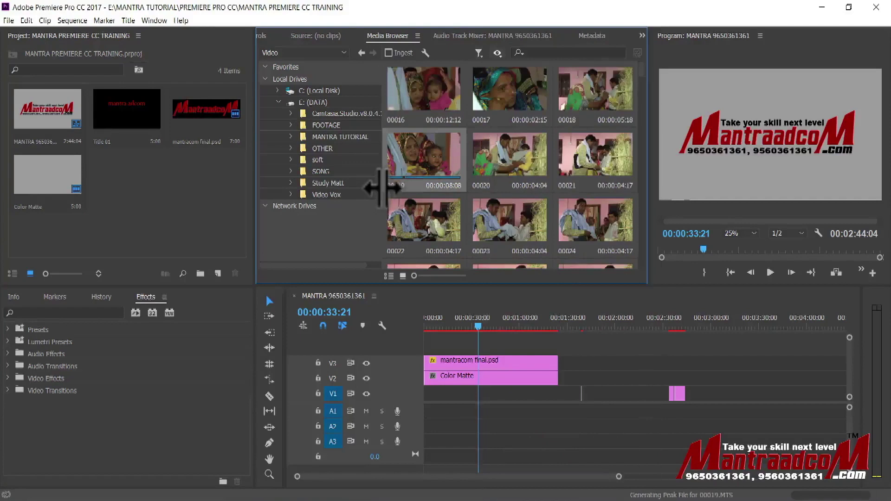
click(497, 52)
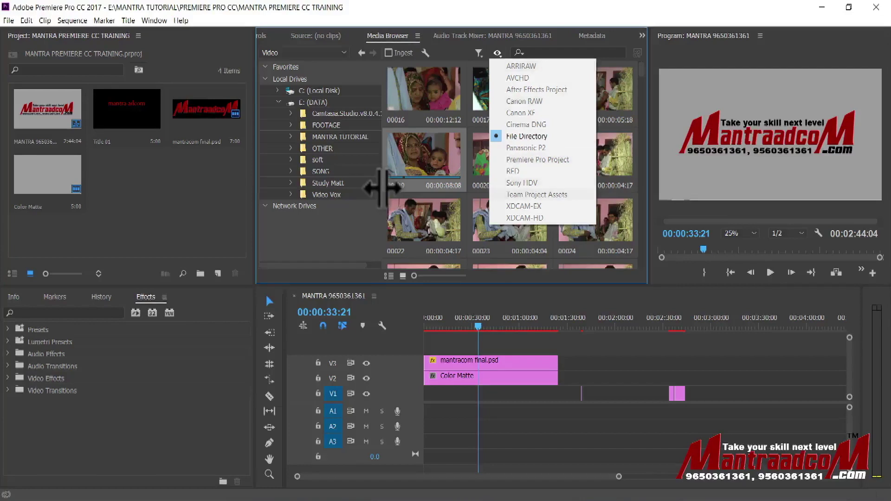
click(423, 221)
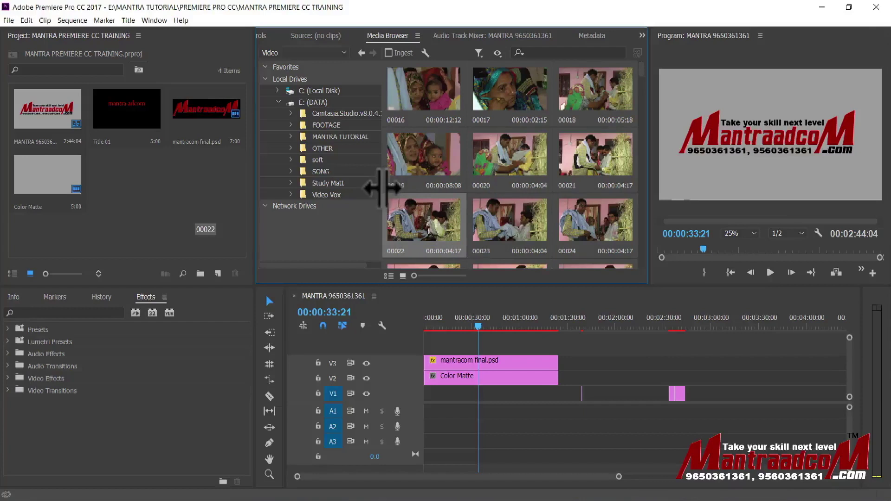
key(Up)
key(Right)
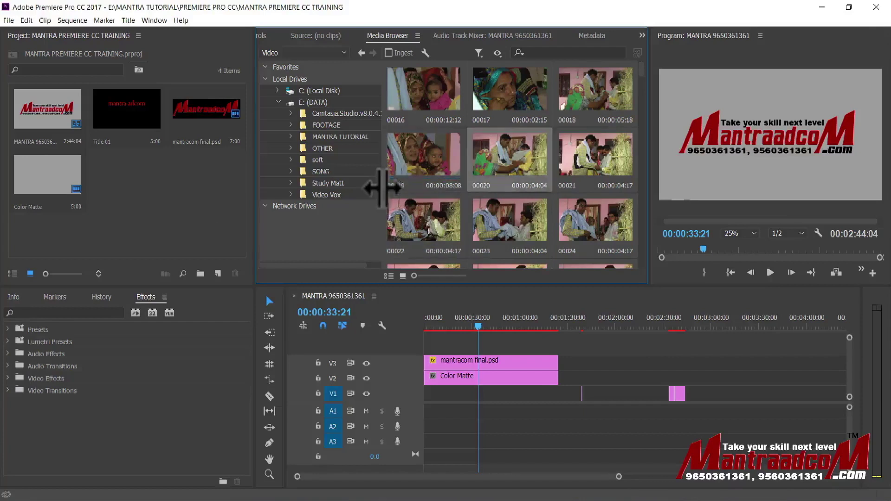
Select all Video clips, show them in List View with paths, and bring up File > Import for the Project panel.
key(ctrl+a)
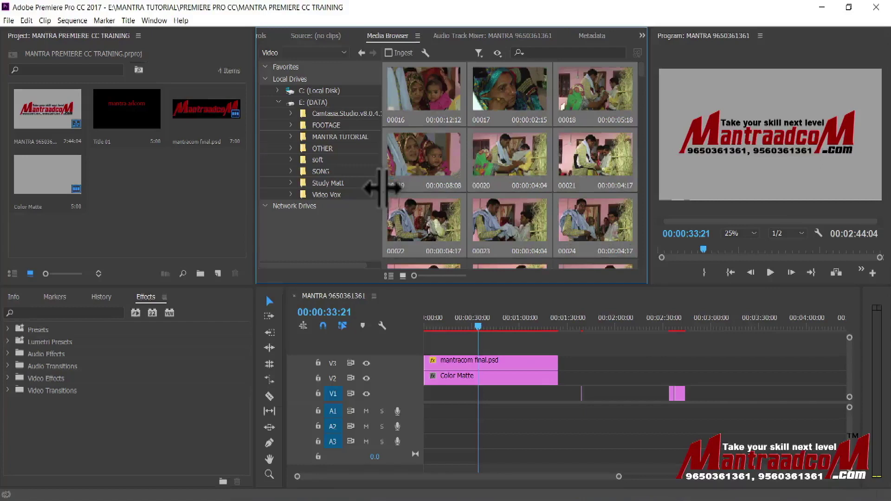
click(389, 276)
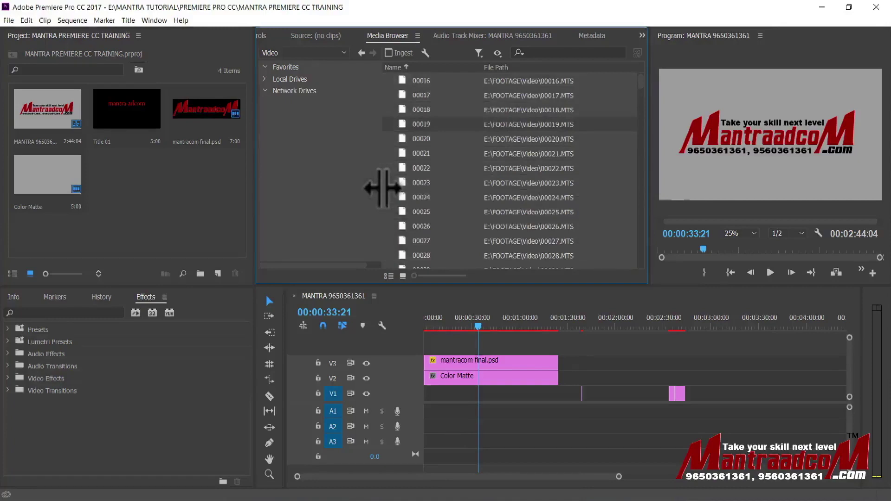
key(shift+1)
key(alt+f)
key(Down)
key(Down)
key(Down)
key(Down)
key(Down)
key(Down)
key(Down)
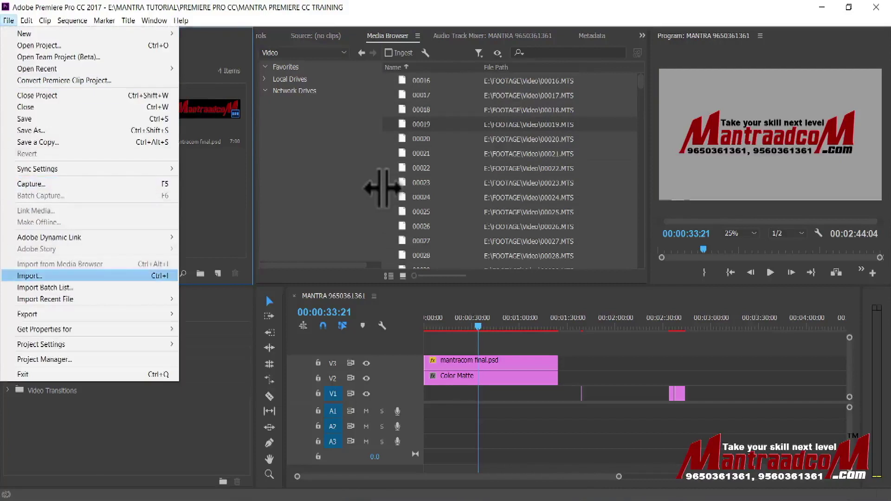
Import all 14 clips from the 00 HD SONG FOOTAGE 2017 folder via the Import dialog.
key(Return)
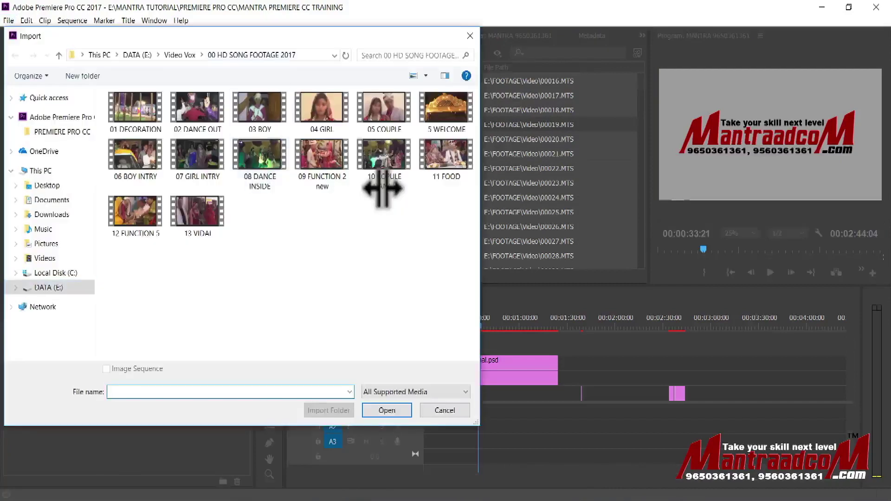
drag(174, 39, 275, 42)
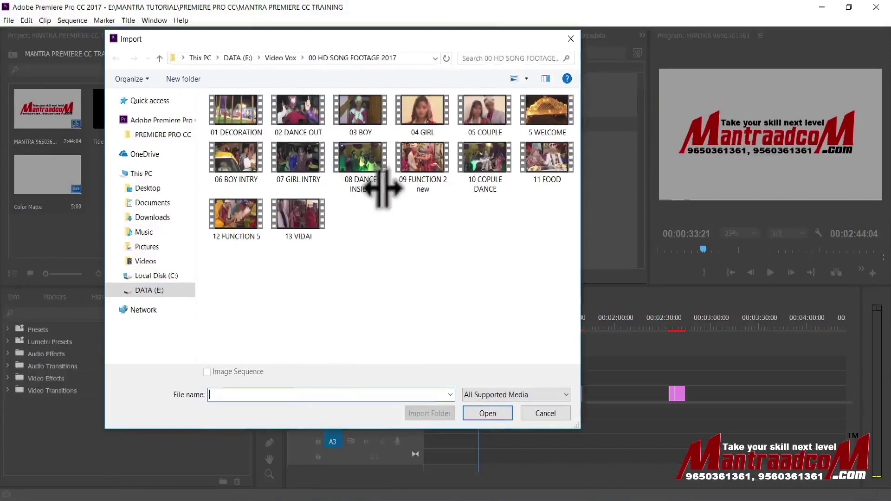
key(alt+Up)
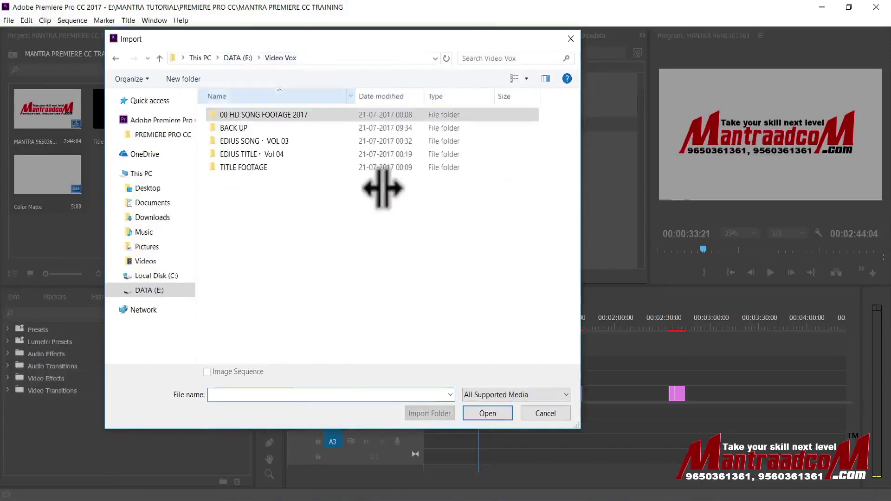
key(Return)
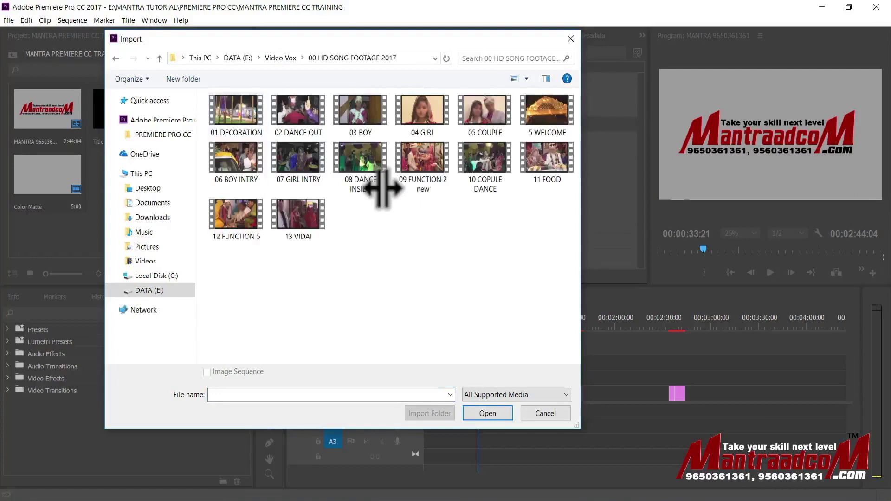
drag(549, 314, 207, 89)
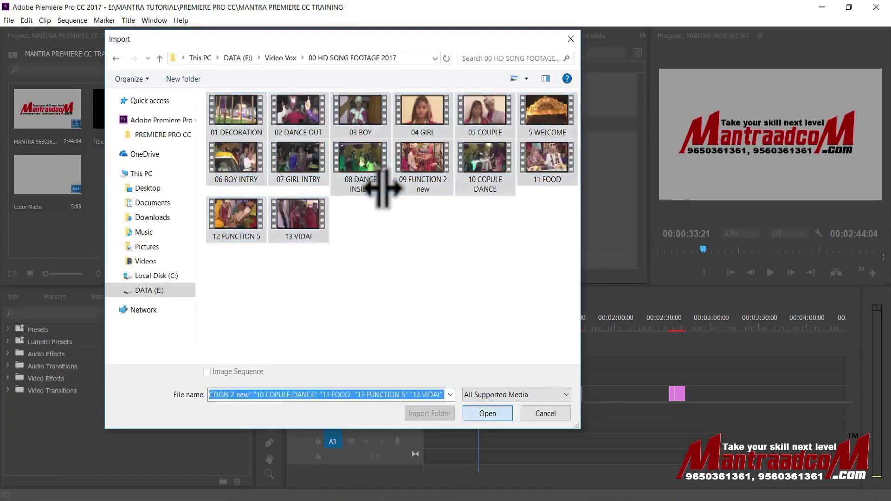
key(Return)
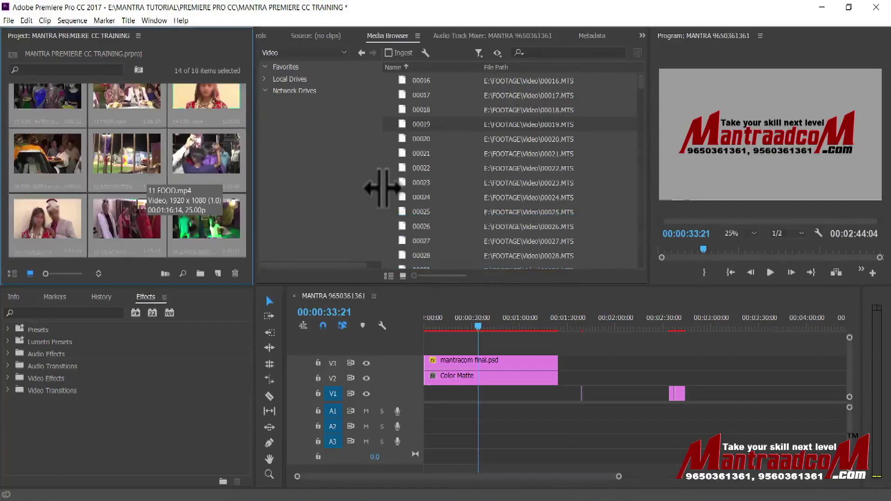
Open the Import dialog and browse the File name history of previously imported files.
key(alt+f)
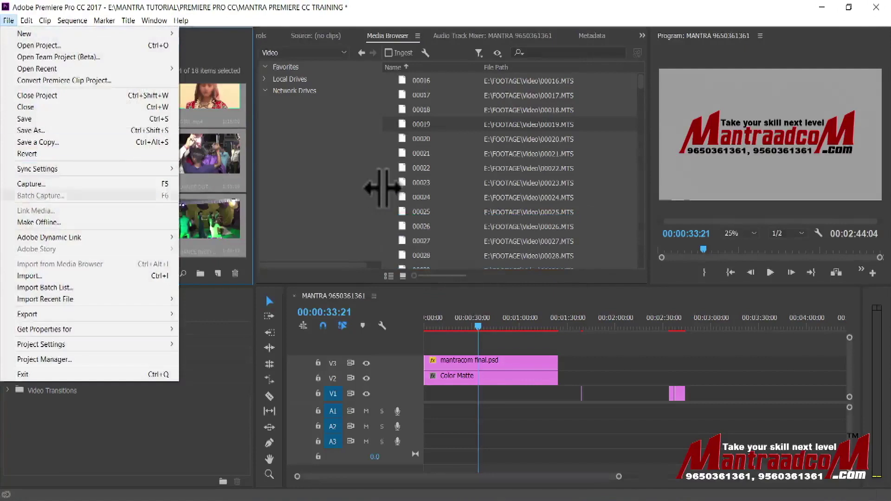
key(Return)
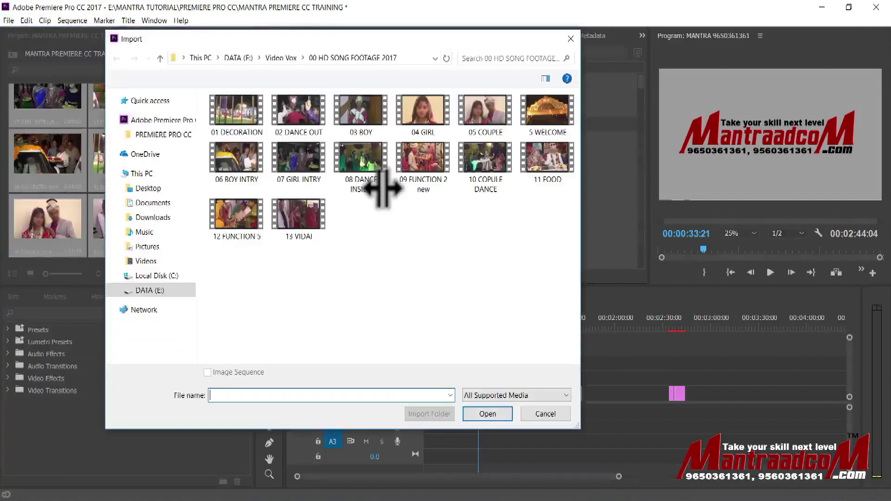
key(alt+Down)
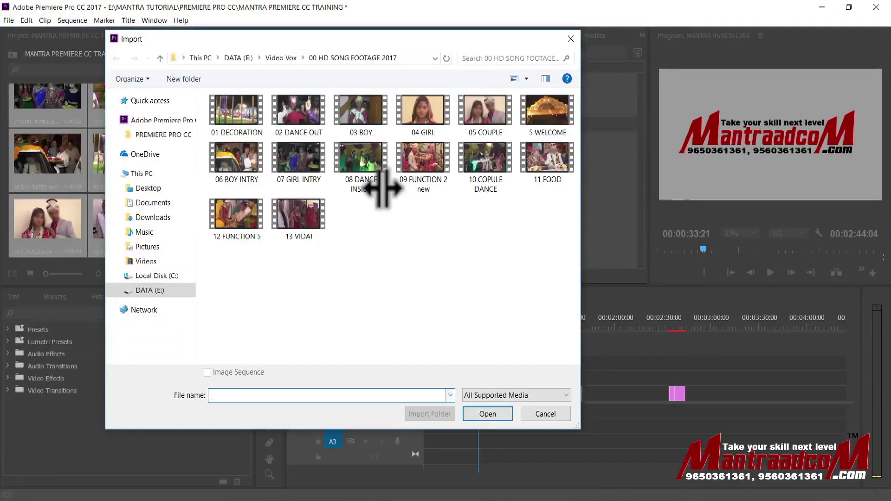
scroll(383, 188, down, 1)
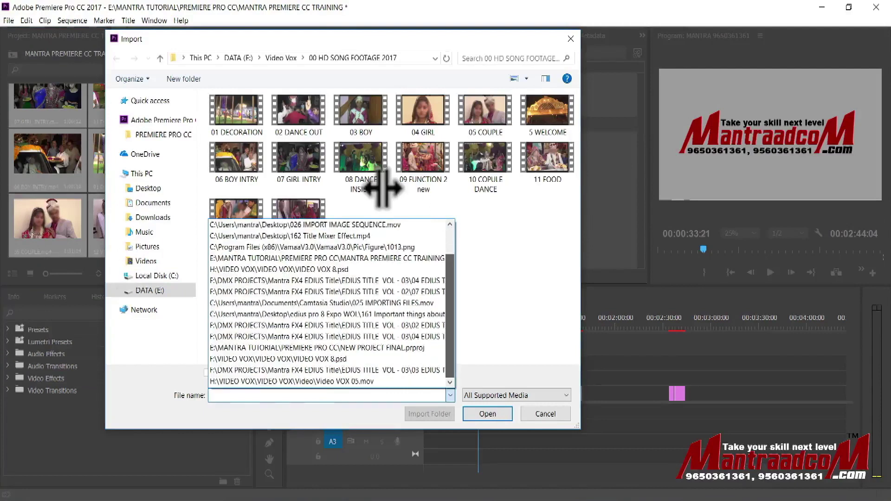
scroll(383, 188, up, 1)
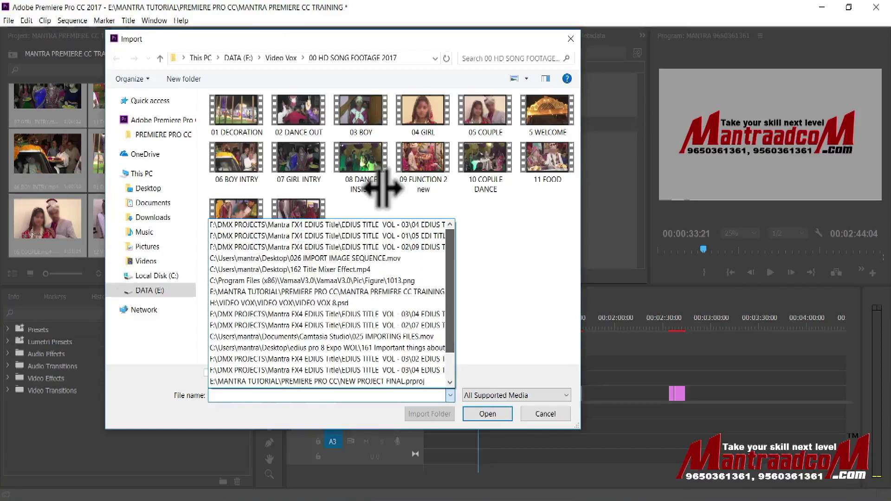
scroll(383, 188, down, 1)
key(Escape)
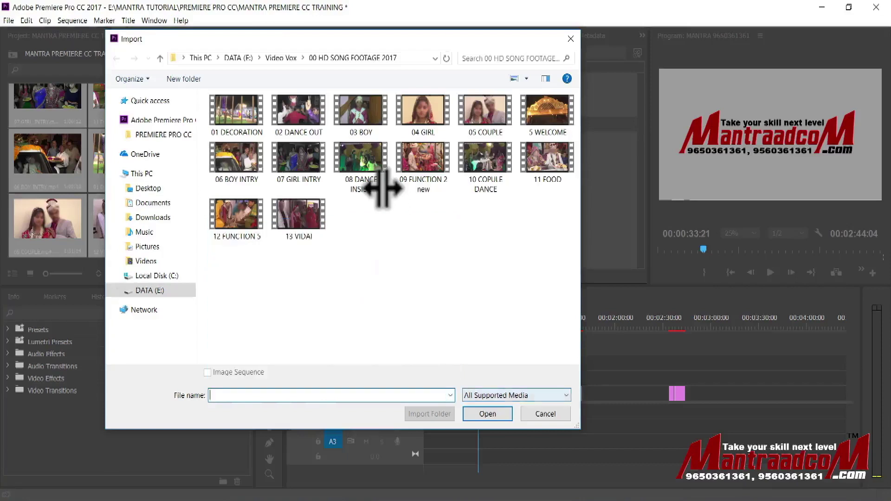
Browse the importable file types without changing them, then set the file list to Small icons.
key(Tab)
key(alt+Down)
key(Down)
key(Down)
key(Down)
key(Up)
key(Up)
key(Up)
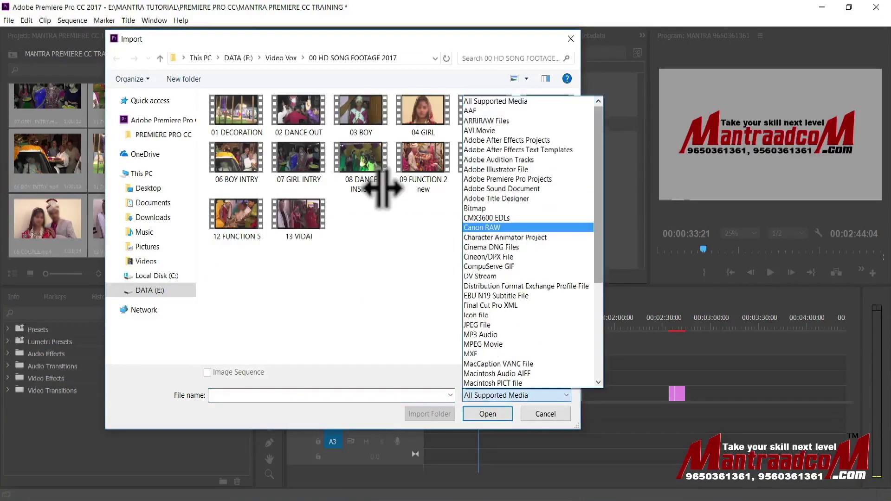
scroll(383, 188, down, 6)
scroll(382, 188, up, 2)
scroll(383, 188, up, 4)
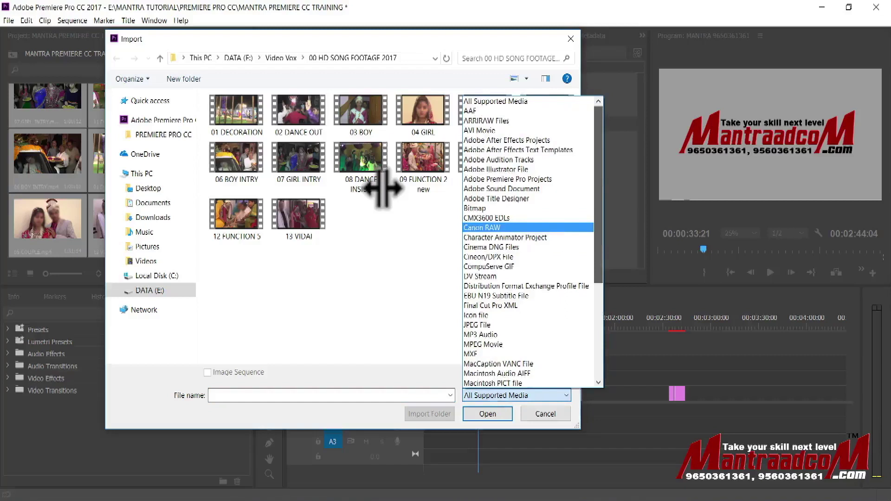
key(Escape)
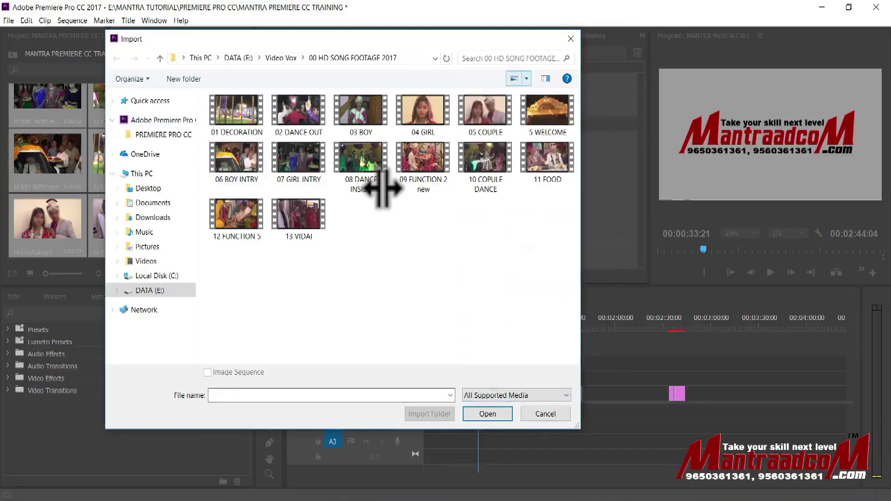
click(526, 78)
key(Down)
key(Down)
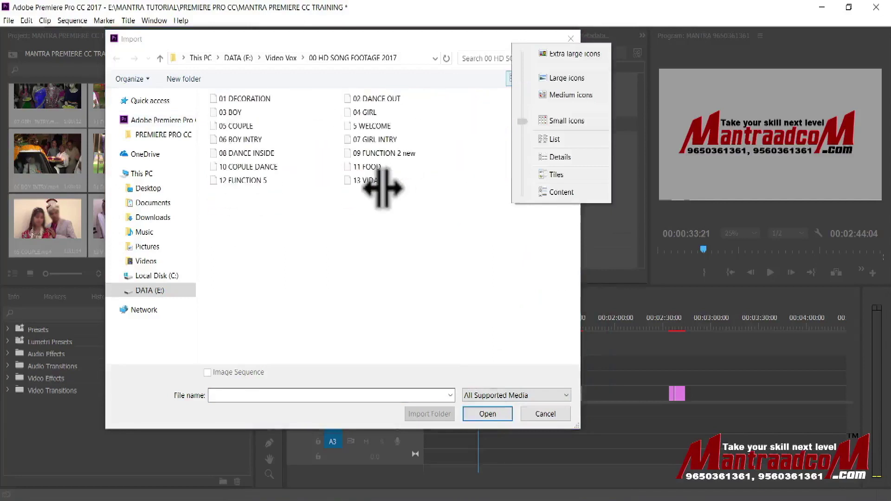
Try the Import dialog's Medium icons, Small icons and Details views.
key(Up)
key(Return)
click(513, 78)
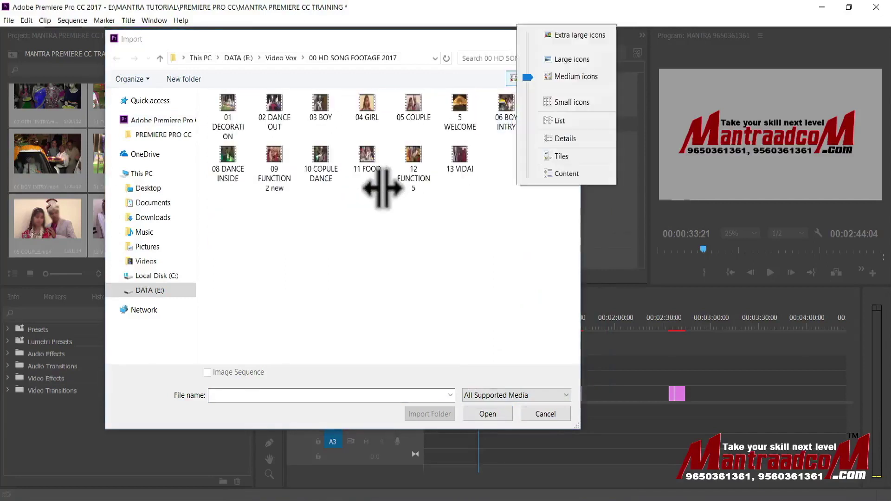
key(Return)
click(526, 78)
key(Down)
key(Down)
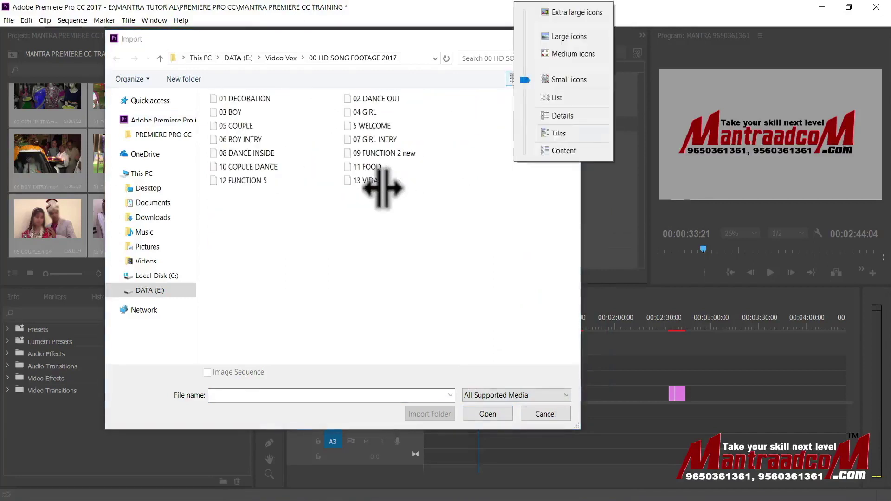
key(Return)
Try the Tiles and Content views, then return the file list to Medium icons.
click(527, 79)
key(Down)
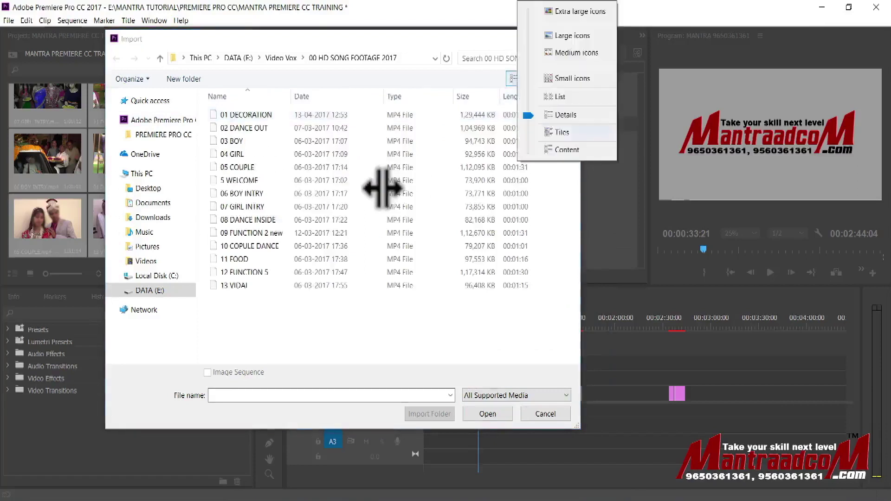
key(Return)
click(527, 79)
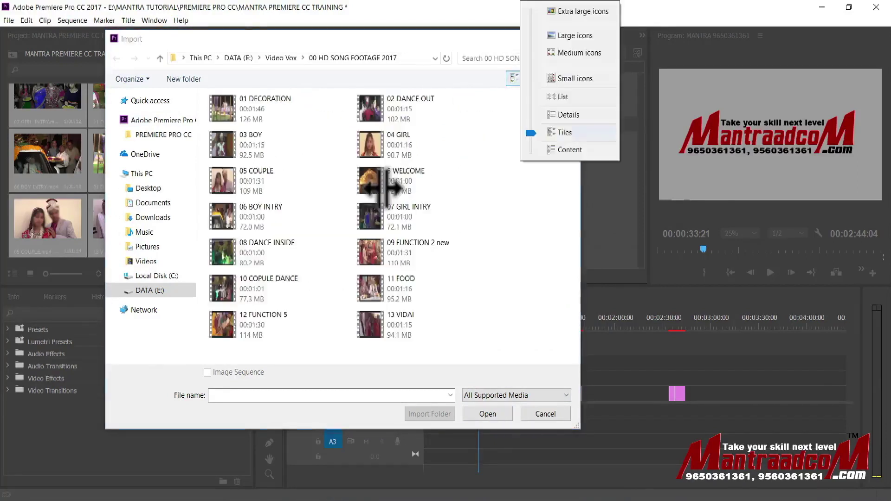
key(Down)
key(Return)
key(Down)
key(Escape)
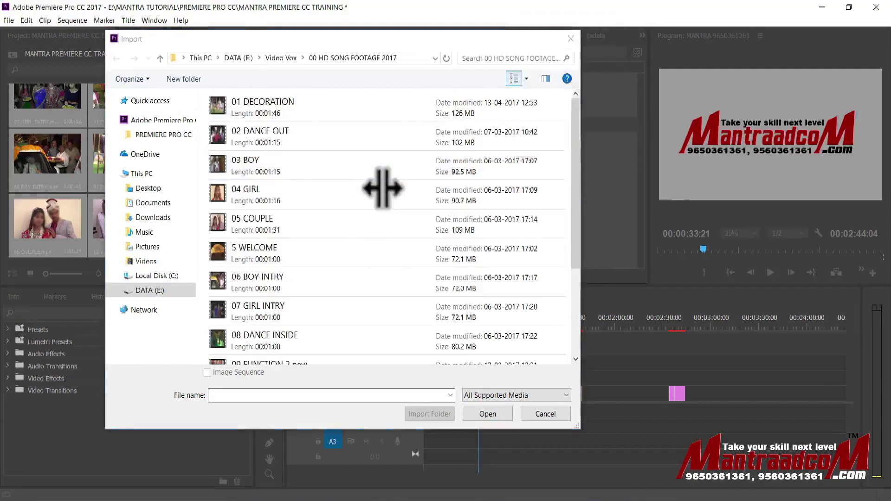
key(ctrl+shift+3)
Show the preview pane and preview clips like 09 FUNCTION 2, 08 DANCE INSIDE, 02 DANCE OUT, 03 BOY and 07 GIRL INTRY.
key(alt+p)
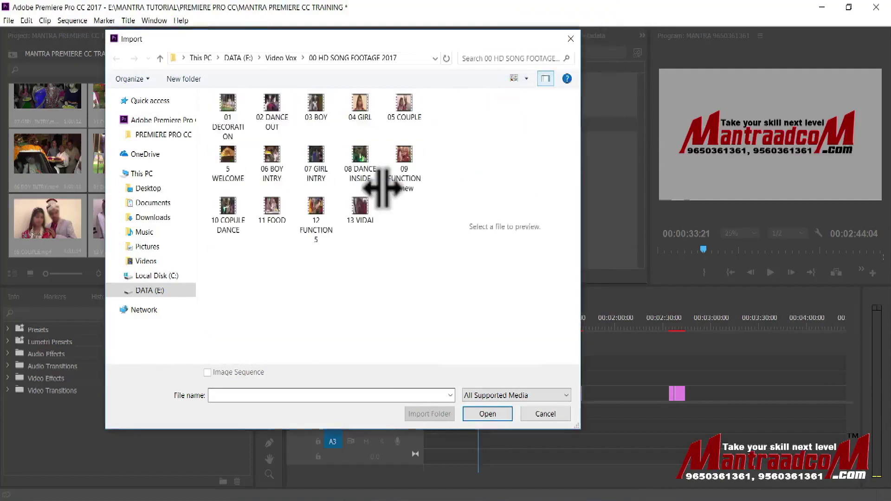
click(383, 188)
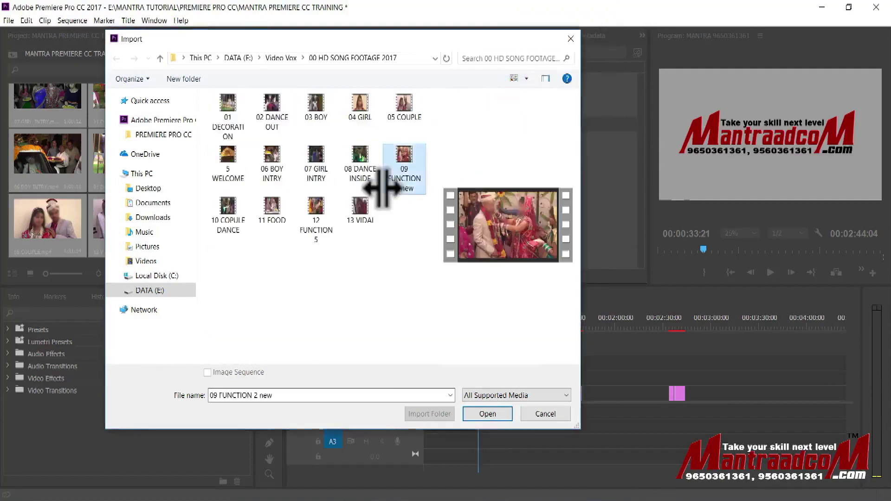
click(381, 188)
key(Down)
key(Down)
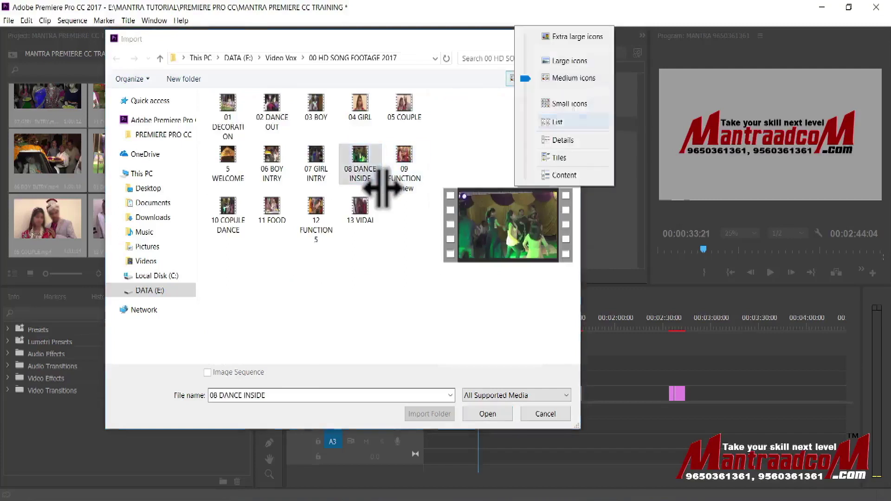
key(Return)
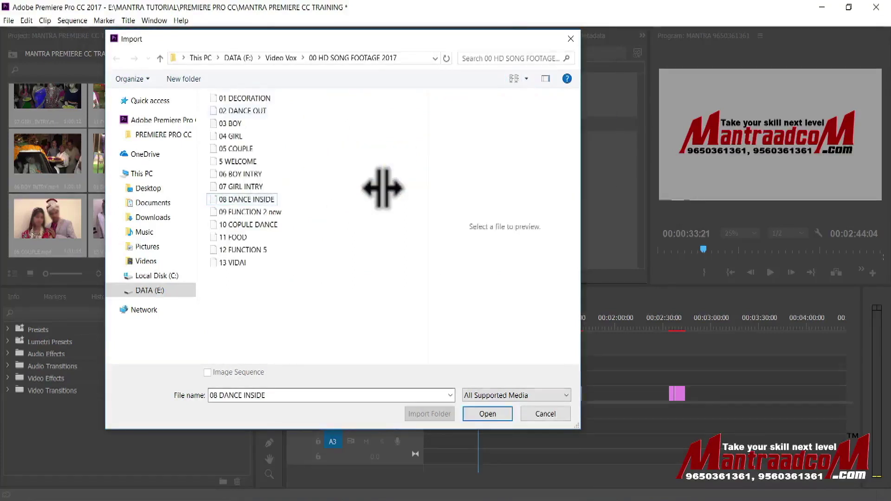
key(0)
key(2)
click(383, 188)
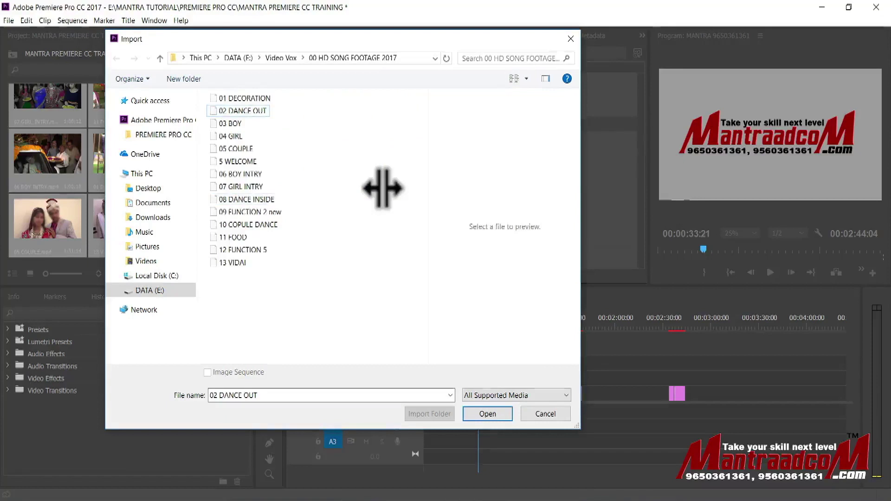
key(Down)
key(Down)
key(Down)
key(Down)
key(Down)
key(Down)
key(Down)
key(Down)
key(Down)
key(Down)
key(Down)
key(Down)
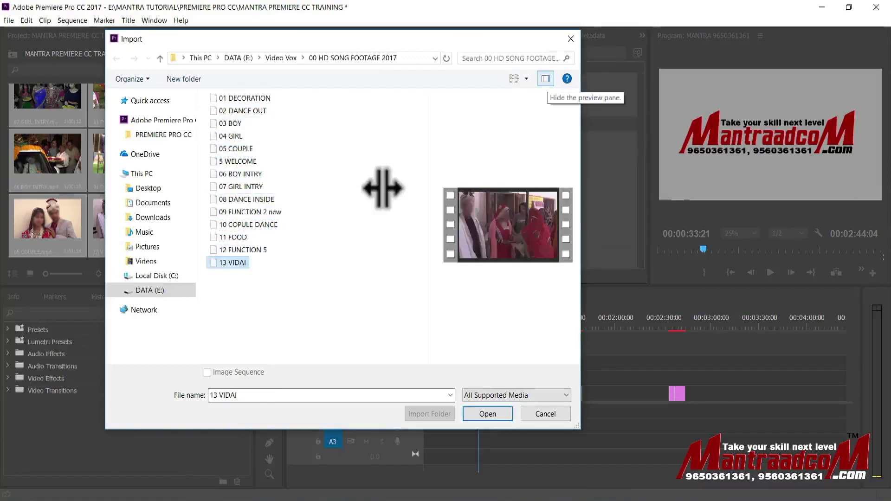
key(Up)
key(Up)
key(Up)
key(Up)
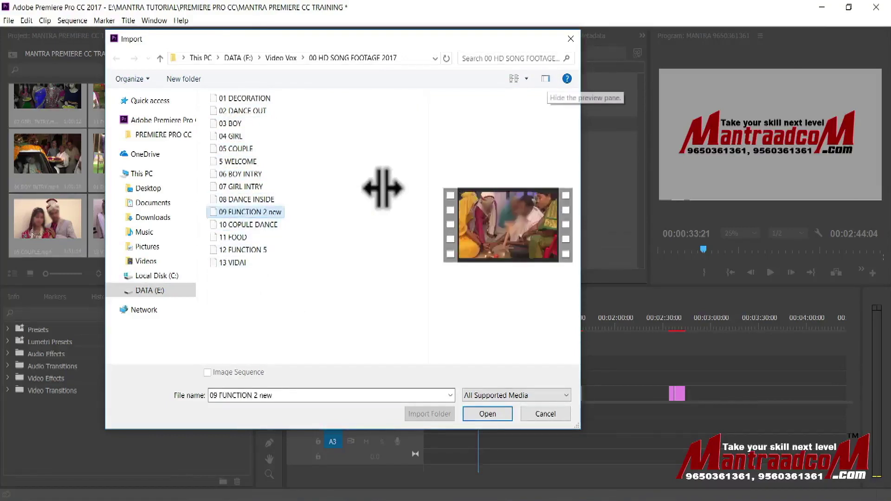
key(Up)
key(Up)
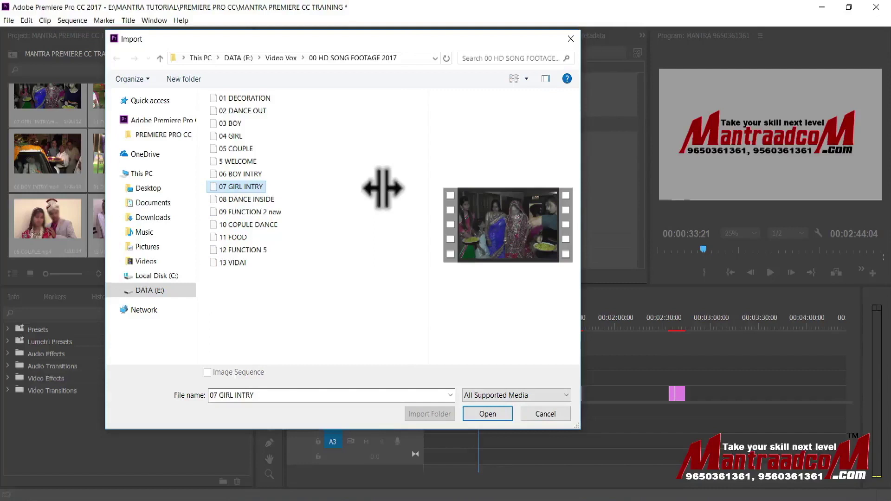
Go to the DATA (E:) root, cancel the Import dialog without importing and bring up the File menu.
click(149, 290)
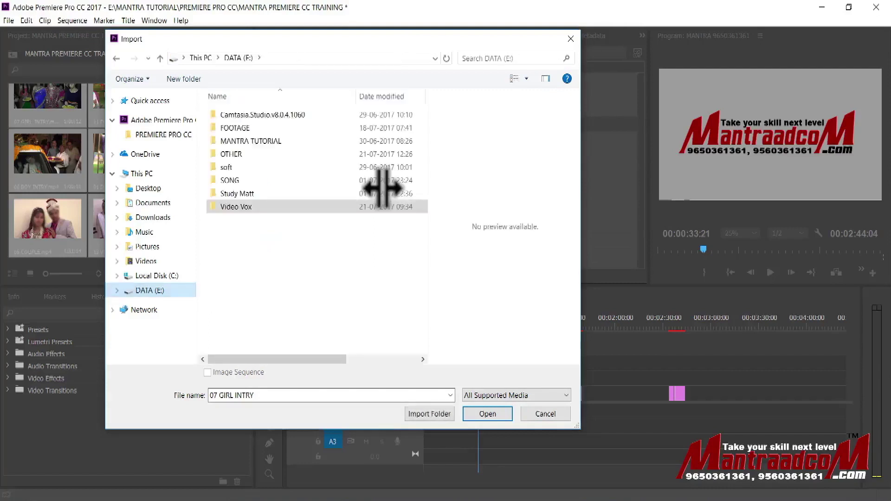
key(BackSpace)
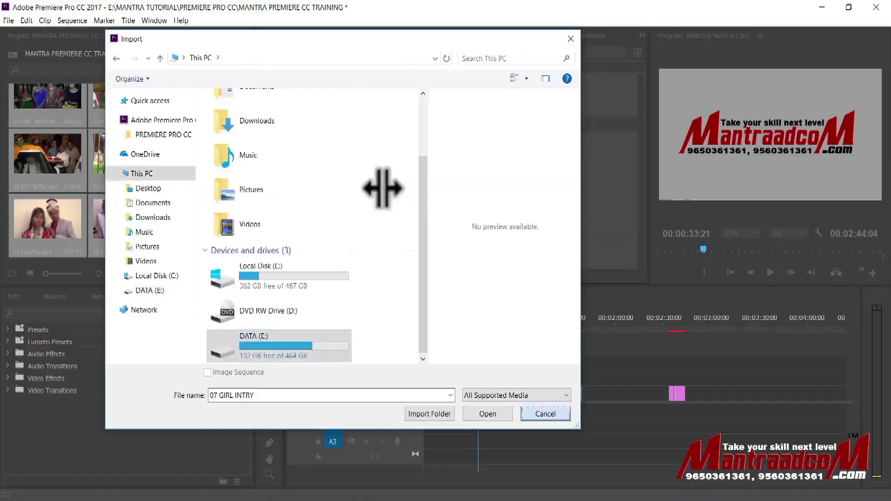
key(Escape)
key(alt+f)
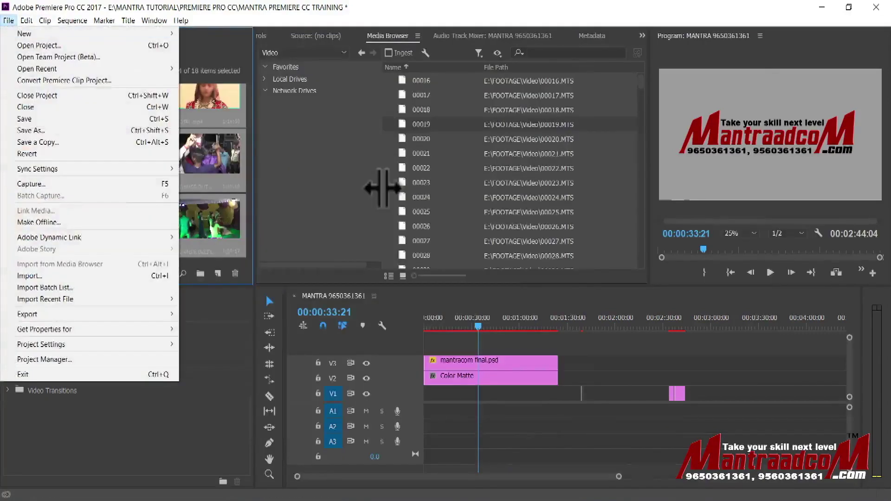
Open Import Batch List and check its file types, keeping Batch List files selected.
key(Return)
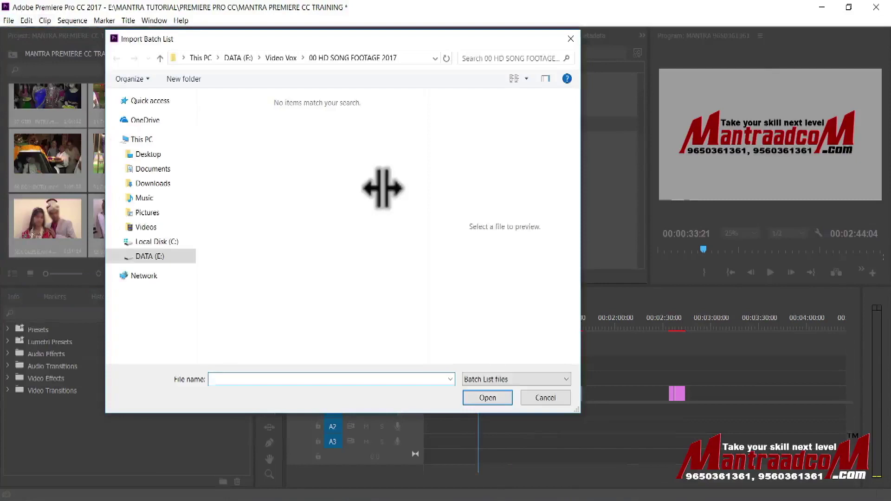
key(Tab)
key(alt+Down)
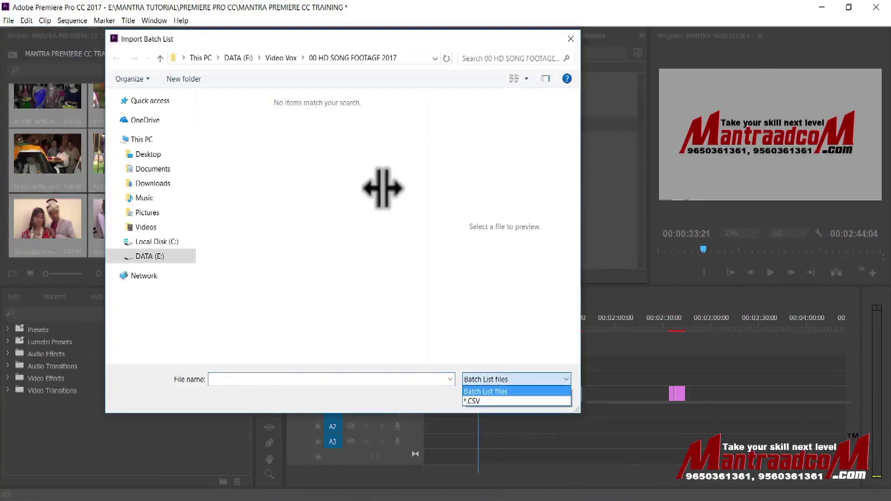
key(Down)
key(Up)
key(Return)
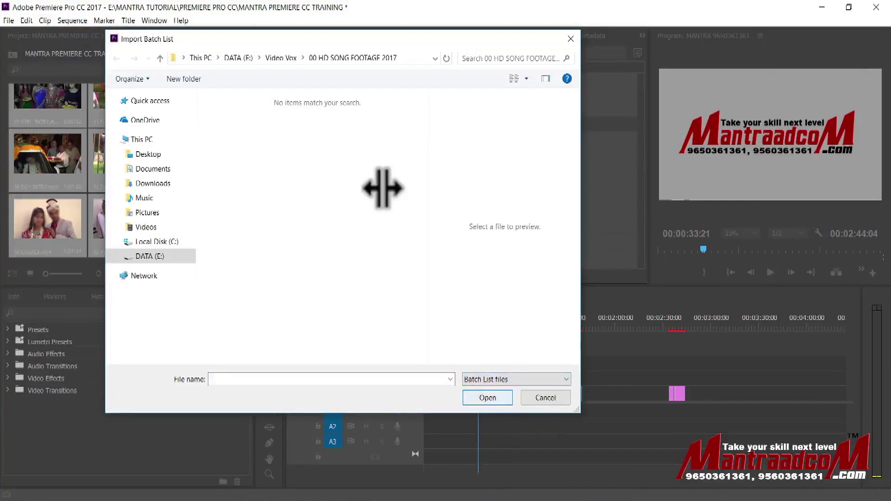
key(Tab)
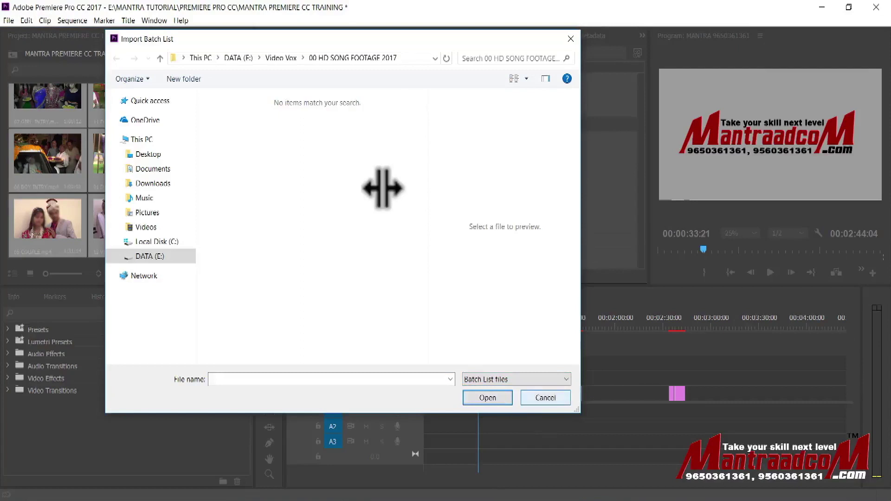
Cancel the batch list import and show the Import Recent File list.
key(Return)
key(alt+f)
key(Down)
key(Down)
key(Down)
key(Down)
key(Down)
key(Down)
key(Down)
key(Down)
key(Down)
key(Right)
key(Down)
key(Down)
key(Down)
key(Down)
key(Down)
key(Down)
key(Down)
key(Down)
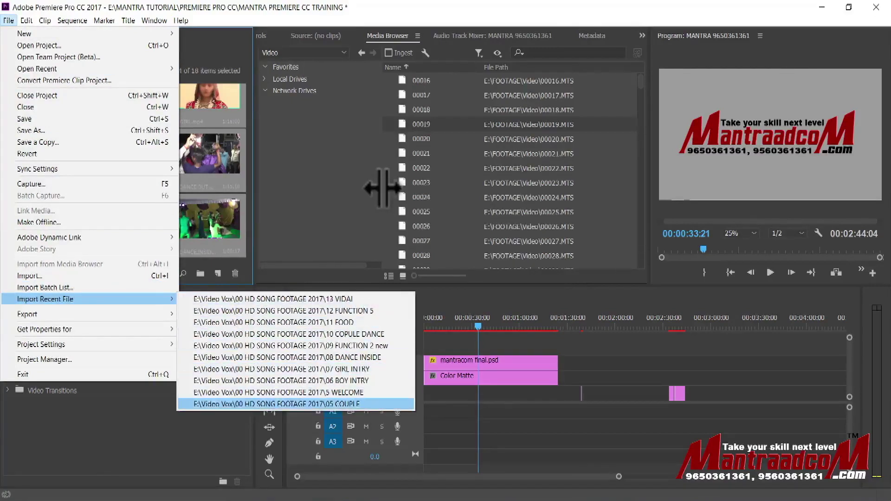
key(Up)
key(Up)
key(Up)
key(Up)
key(Down)
key(Down)
key(Down)
key(Down)
key(Down)
key(Down)
key(Up)
key(Up)
key(Up)
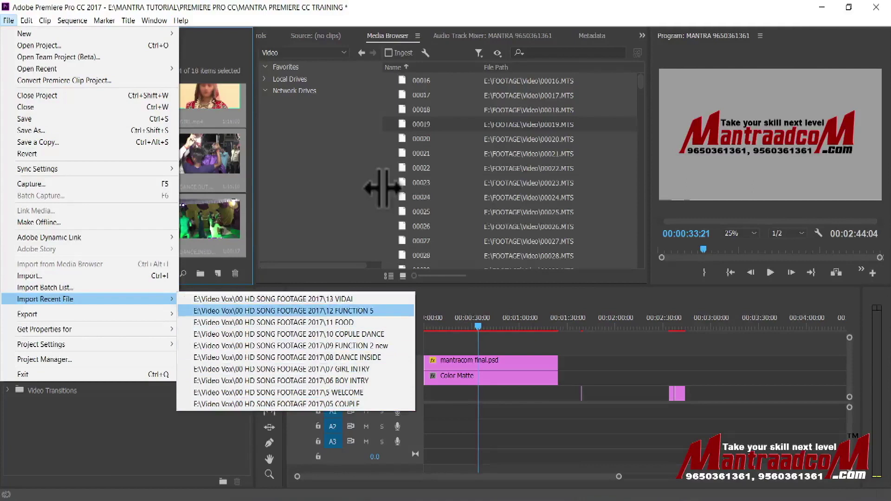
key(Up)
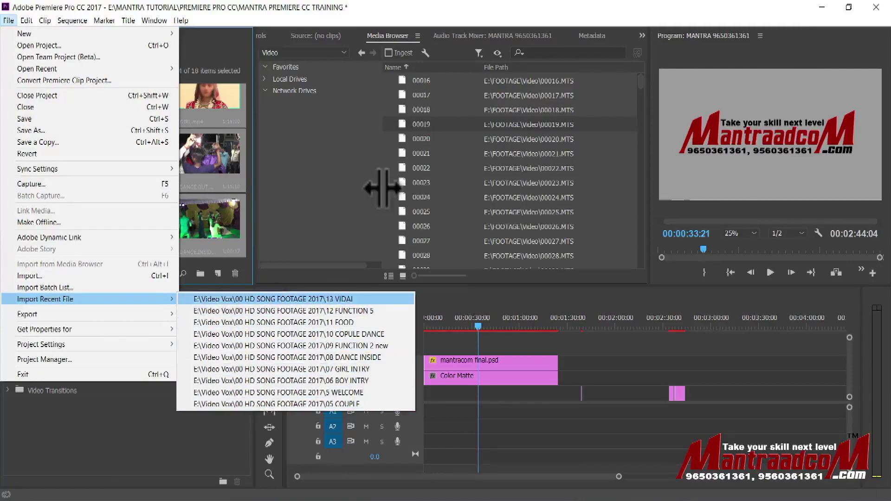
key(Left)
key(Up)
key(Up)
key(Up)
key(Down)
key(Down)
key(Down)
key(Up)
key(Up)
key(Up)
key(Up)
key(Down)
key(Down)
key(Right)
key(Left)
key(Up)
key(Up)
key(Down)
key(Down)
key(Right)
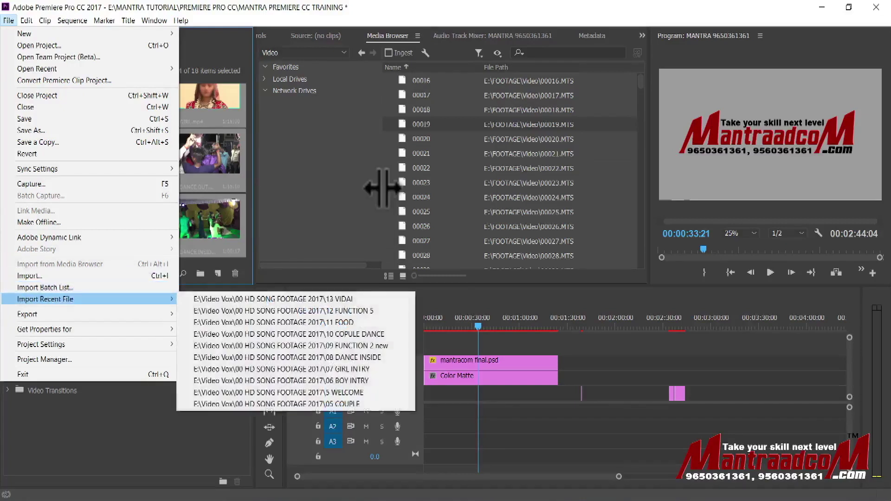
key(Left)
key(Escape)
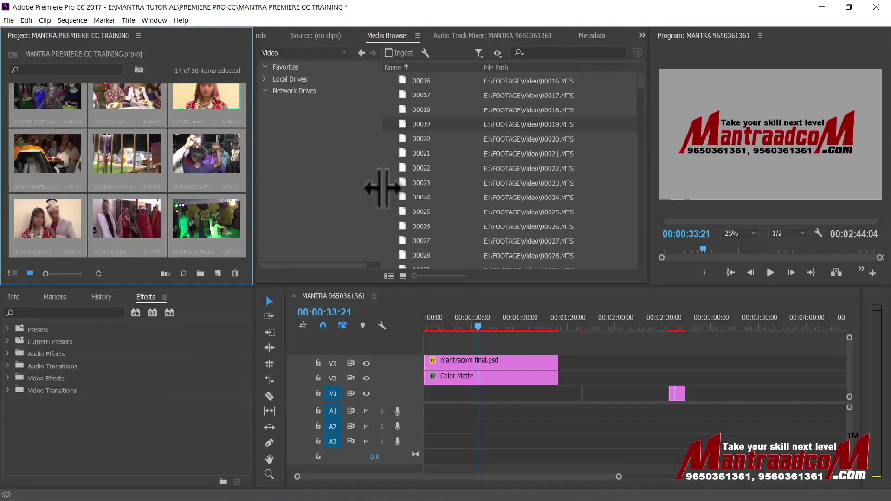
key(alt+f)
Look through the File menu and the clip context menu, closing both without choosing anything.
key(Down)
key(Down)
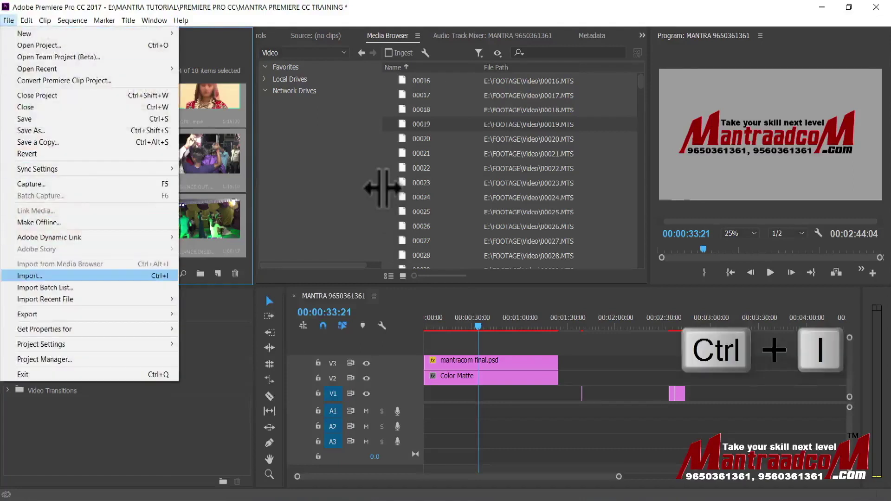
key(Escape)
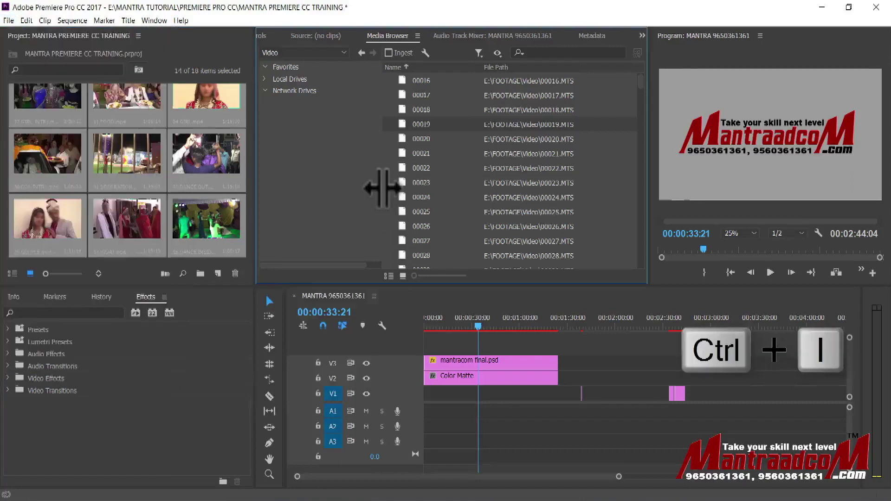
key(shift+F10)
key(Down)
key(Down)
key(Down)
key(Down)
key(Down)
key(Escape)
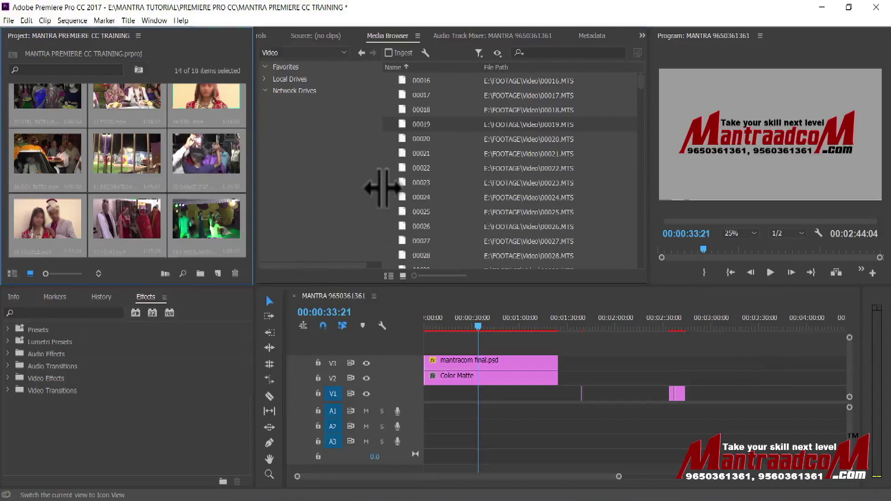
Switch the Project panel to List View, open Import from its context menu, browse the song clips and cancel.
key(ctrl+Page_Up)
key(Up)
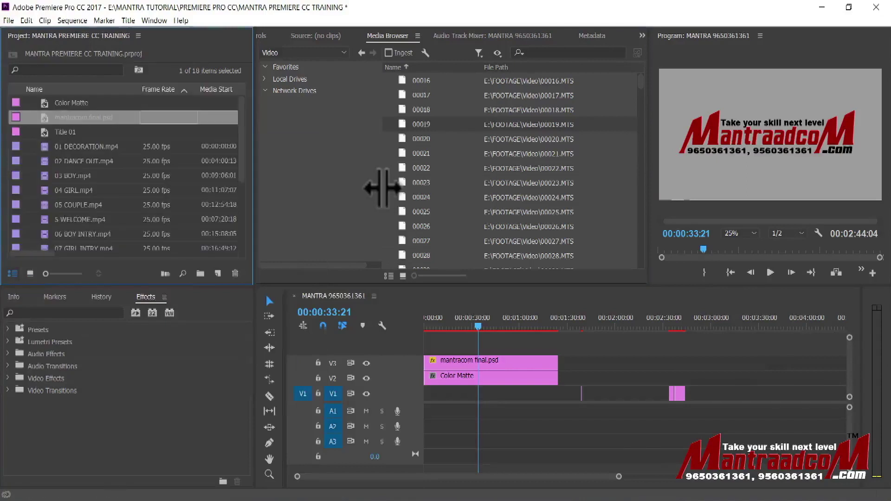
key(shift+F10)
key(Down)
key(Down)
key(Down)
key(Down)
key(Return)
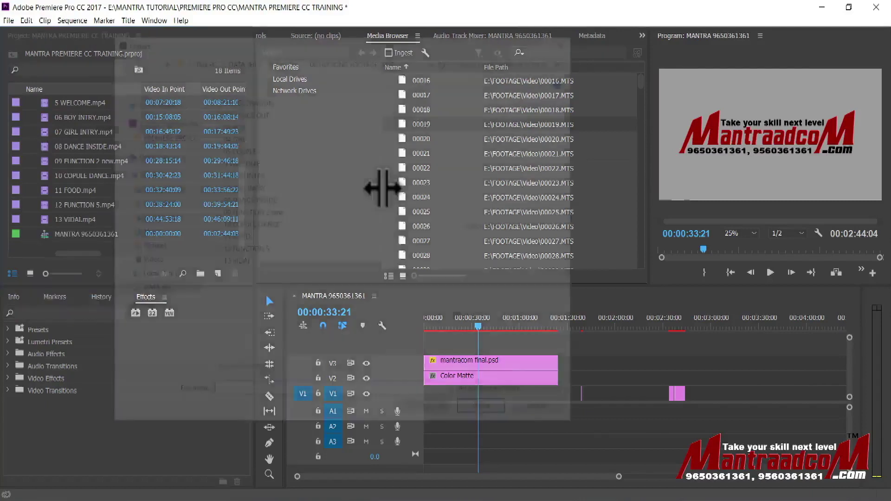
key(Down)
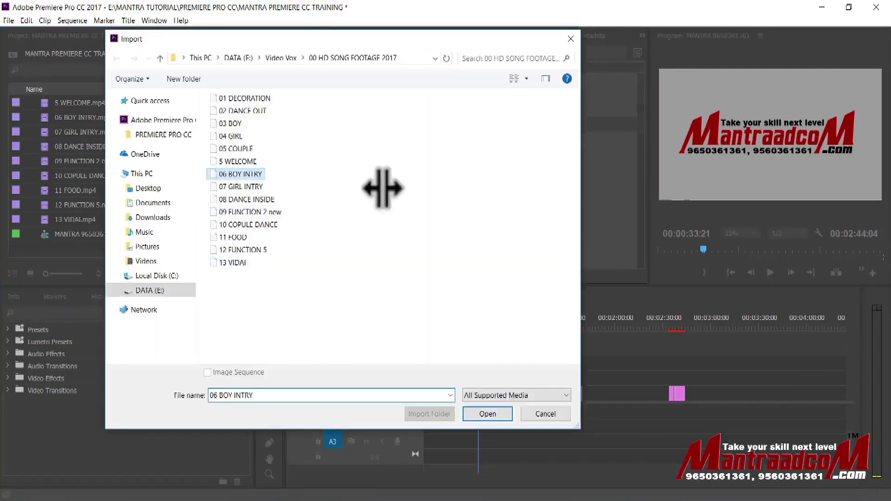
key(Down)
key(Down)
key(Down)
key(Down)
key(Down)
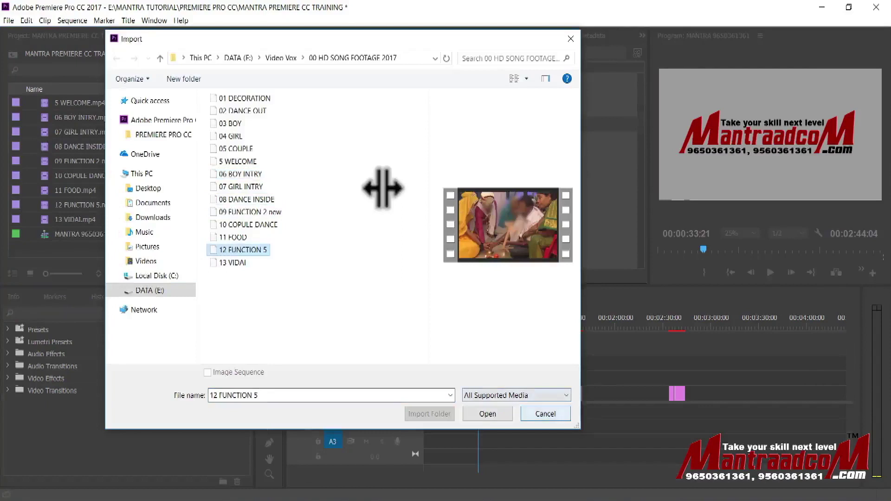
key(Escape)
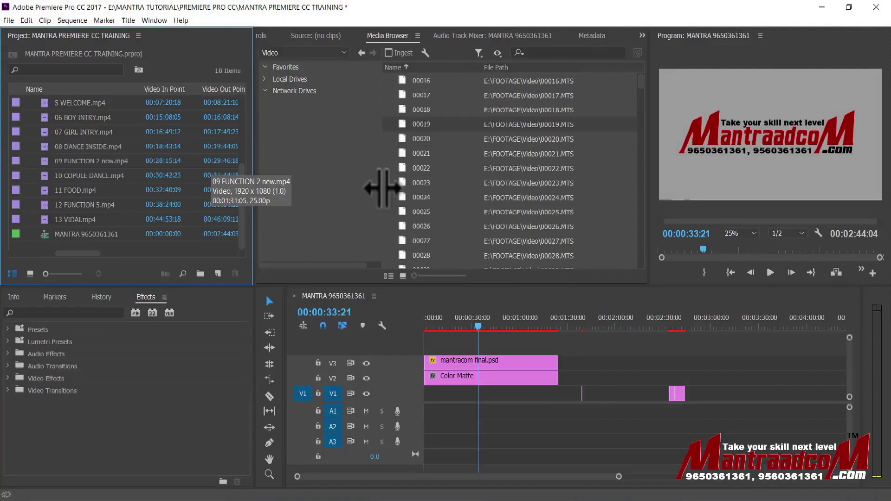
Open the Capture window from the File menu, close it after it reports the device offline, and reopen File.
key(alt+f)
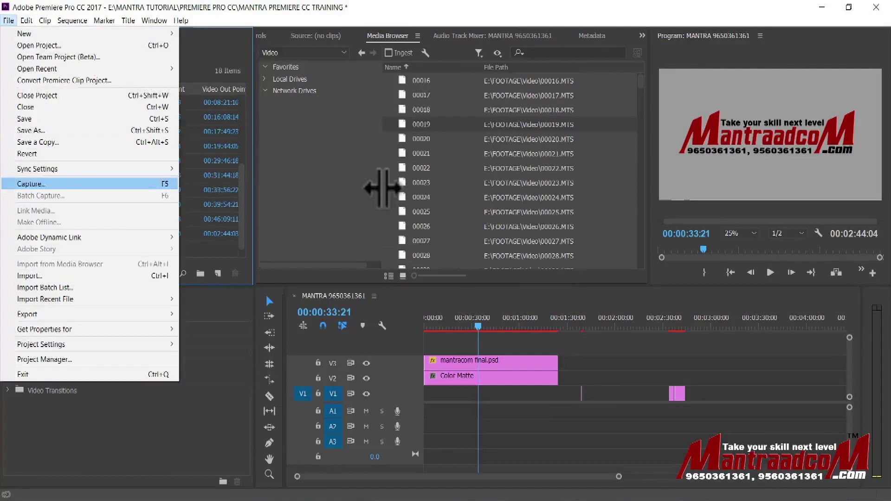
key(Return)
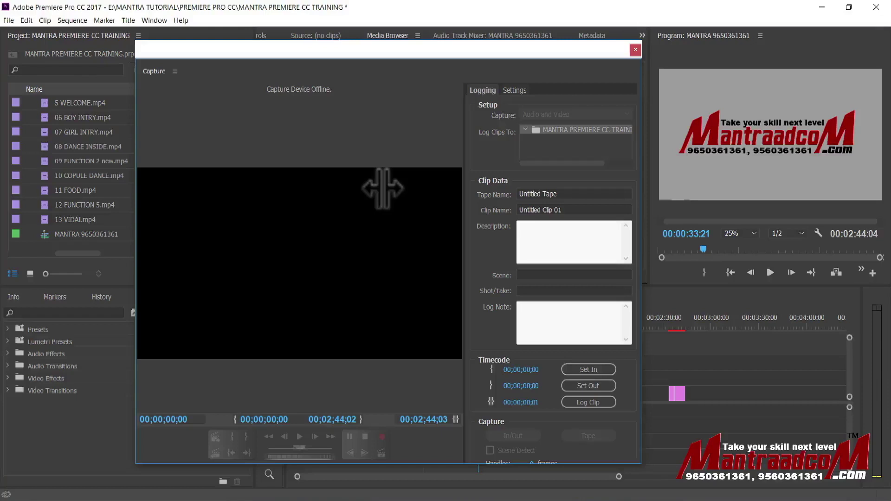
key(Escape)
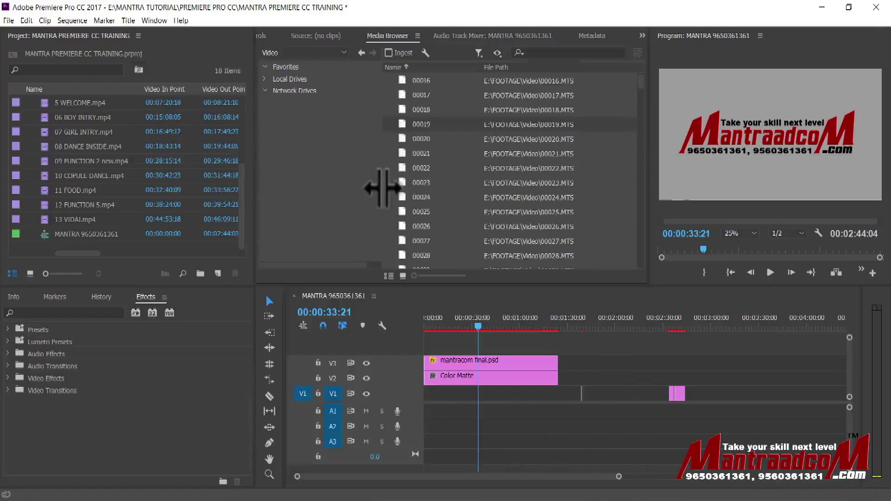
key(alt+f)
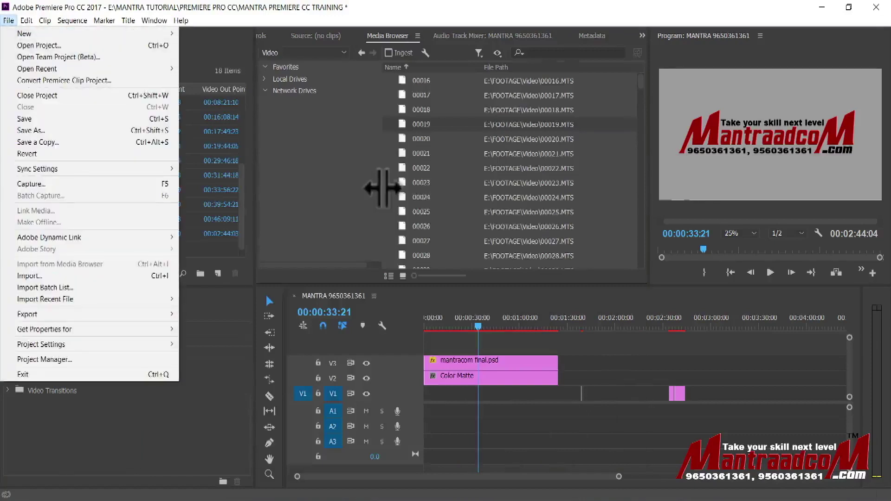
Look at File > Adobe Dynamic Link, dismiss the menu, and open File Explorer.
mouse_move(48, 237)
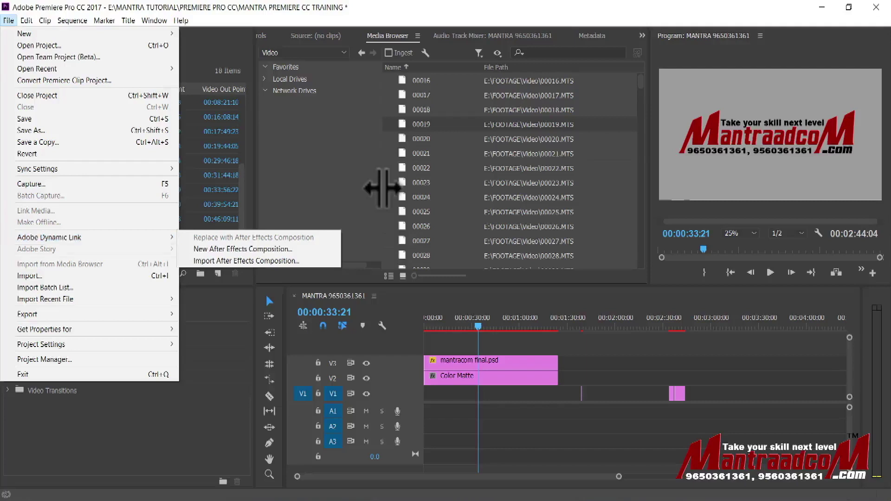
key(Escape)
key(Escape)
key(super+e)
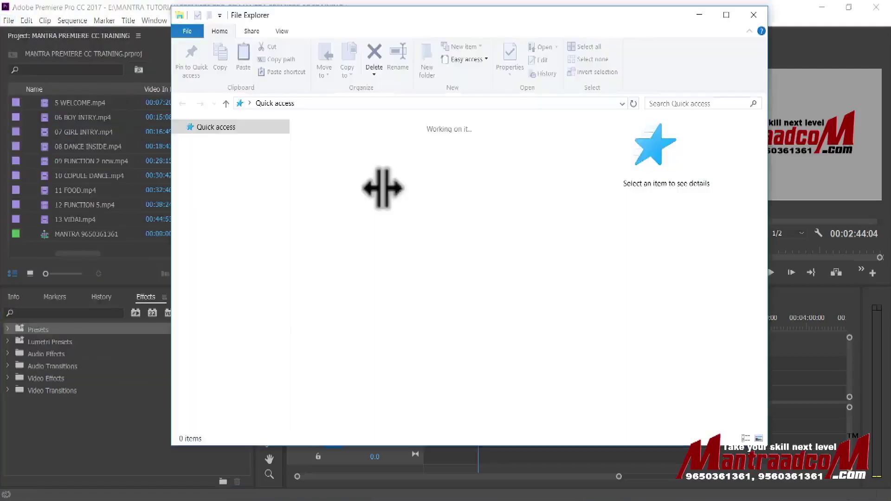
Go to DATA (E:) > 00 HD SONG FOOTAGE 2017 and drag twelve song clips into Premiere's project.
key(End)
key(Up)
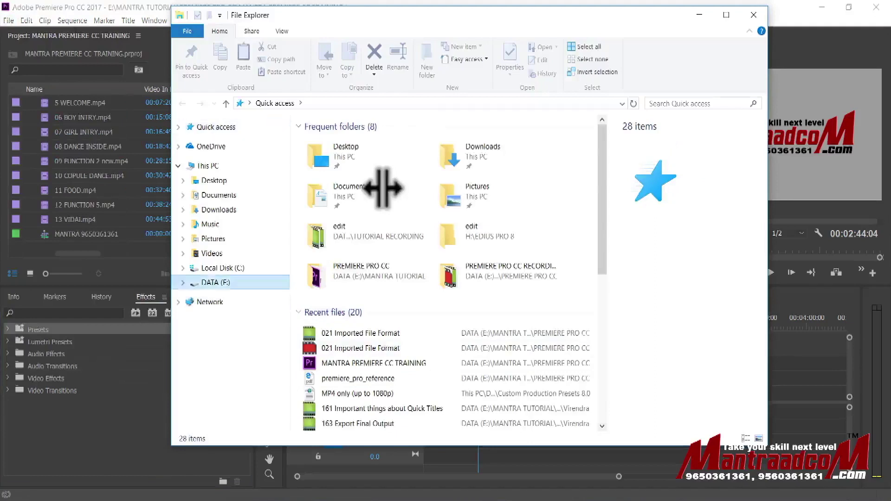
key(End)
key(Return)
key(Home)
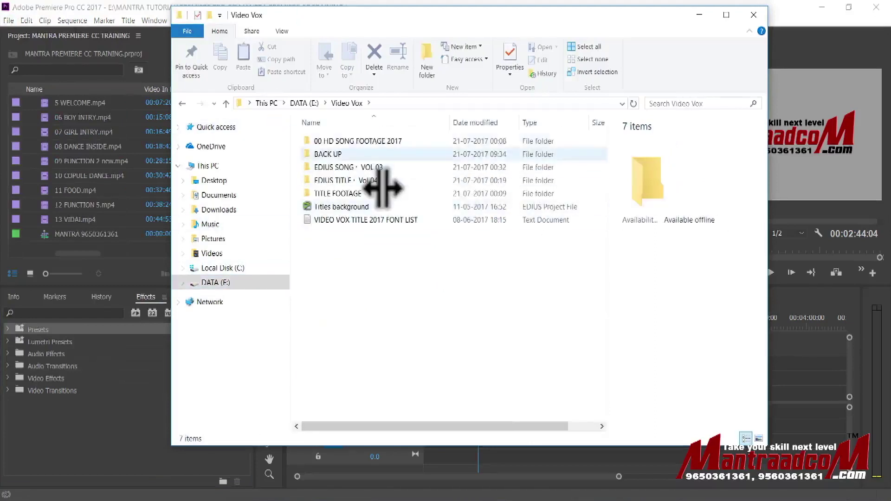
key(Return)
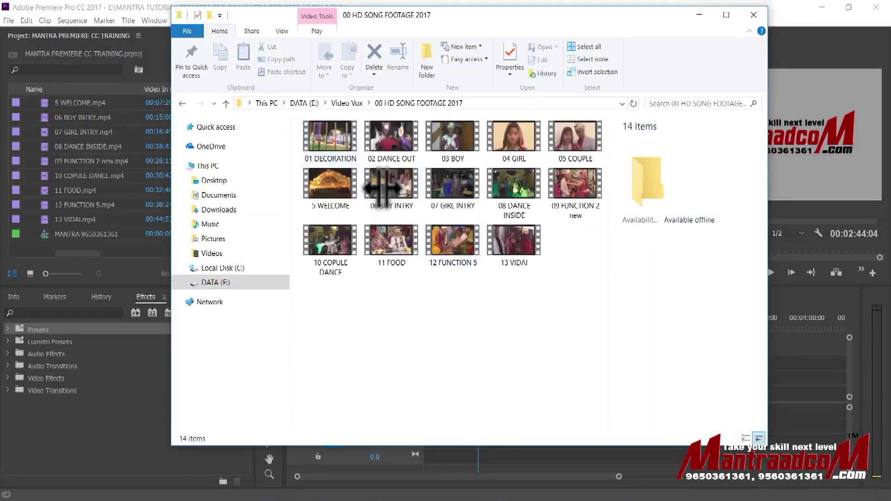
drag(540, 328, 292, 114)
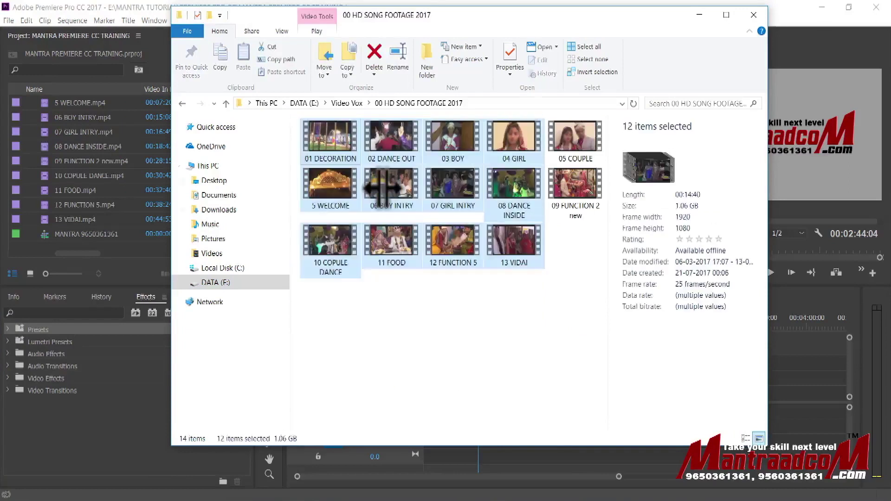
drag(327, 140, 320, 141)
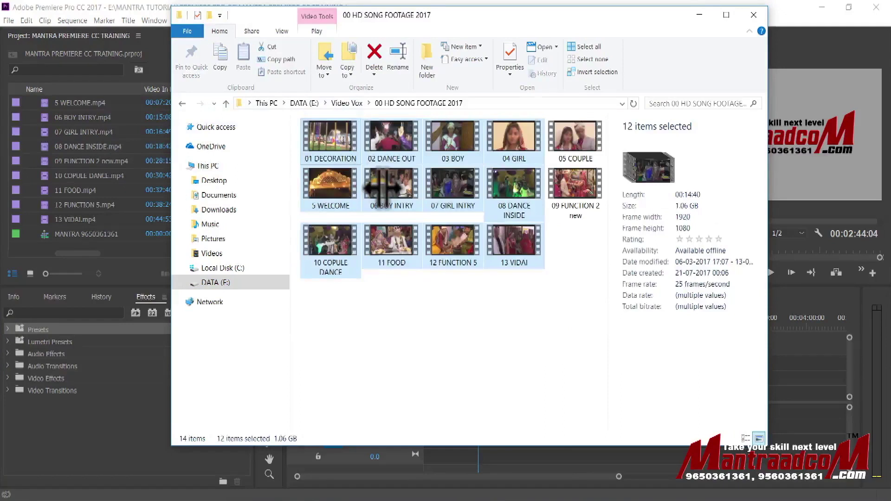